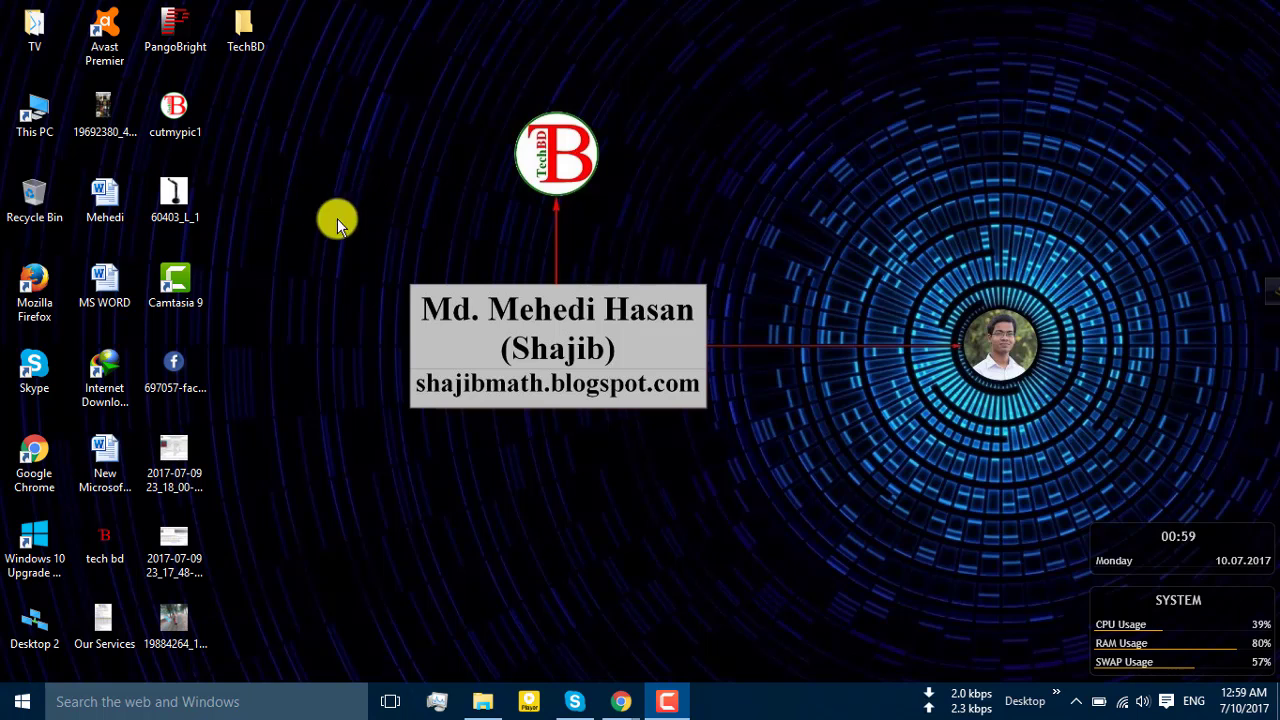
# Try opening and then deleting the TechBD folder; cancel both permission-denied prompts
pyautogui.doubleClick(247, 28)
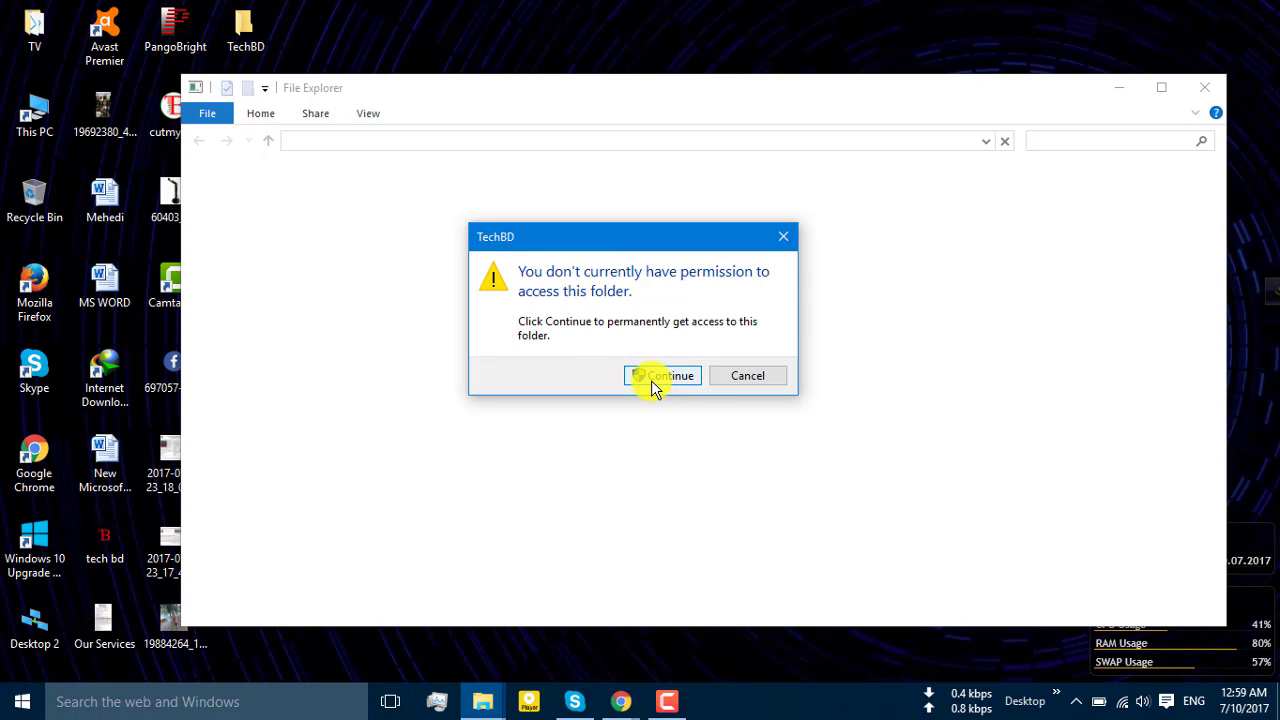
pyautogui.click(741, 378)
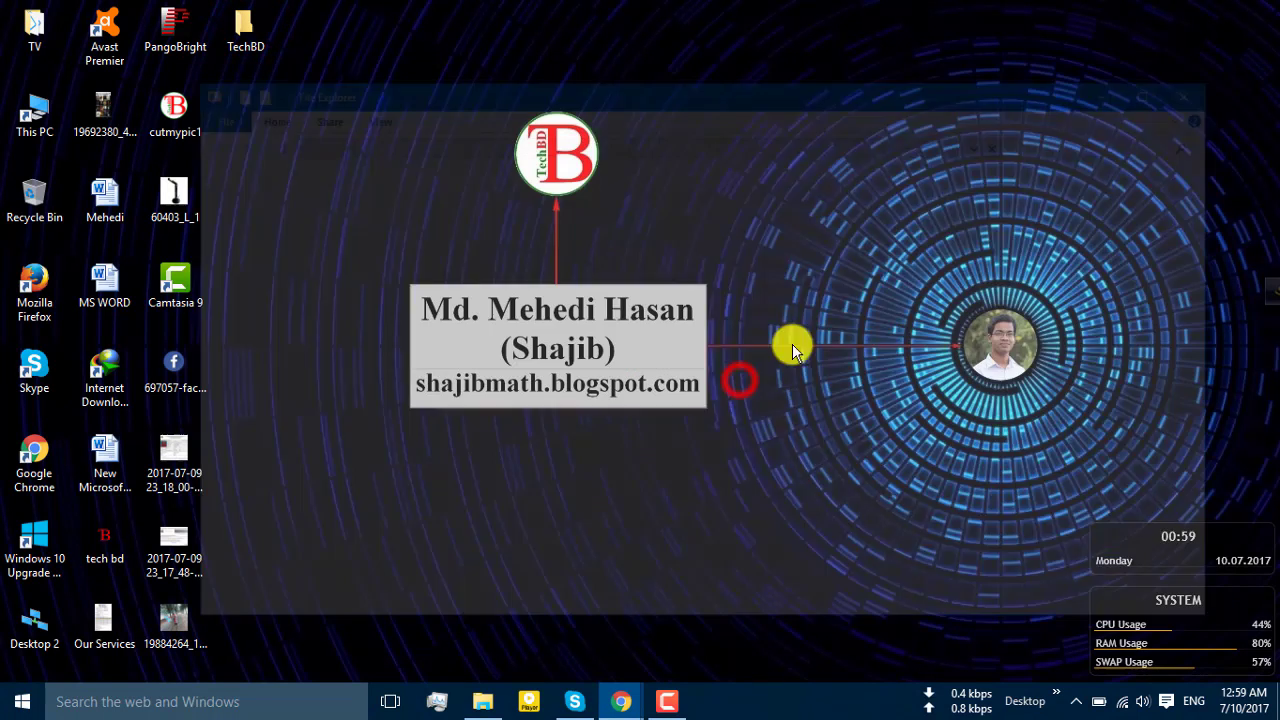
pyautogui.rightClick(257, 27)
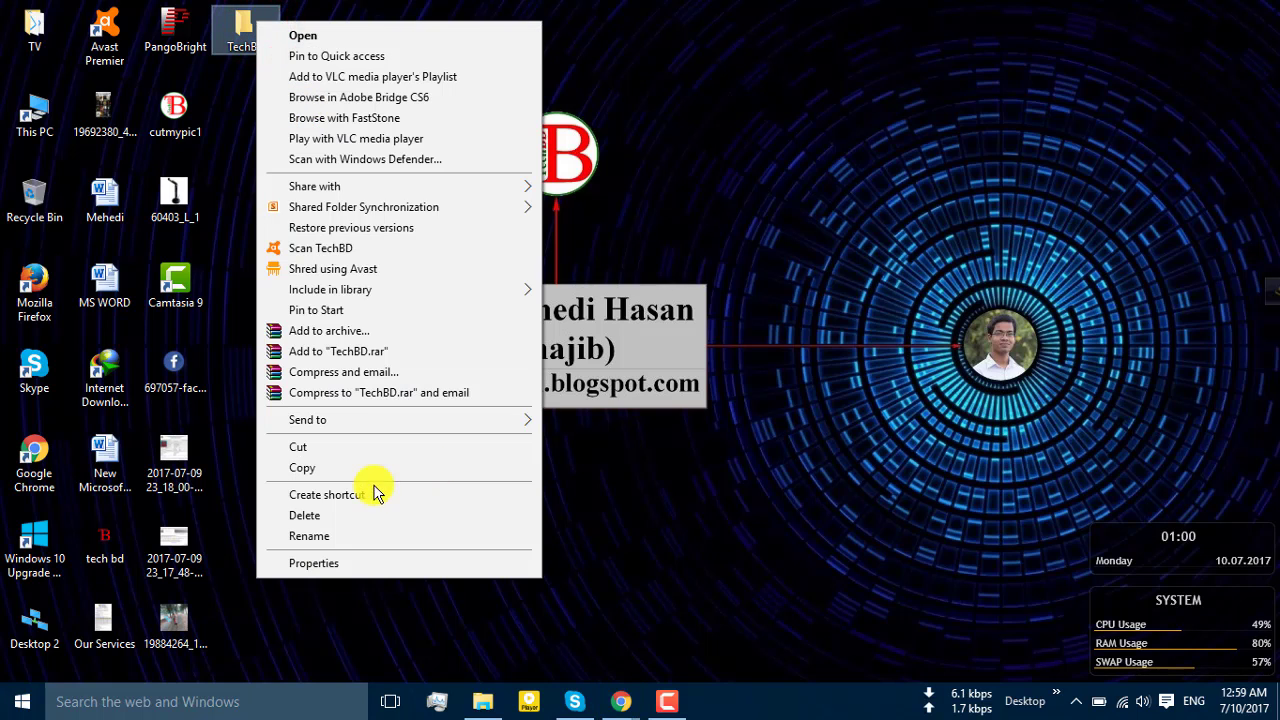
pyautogui.click(371, 517)
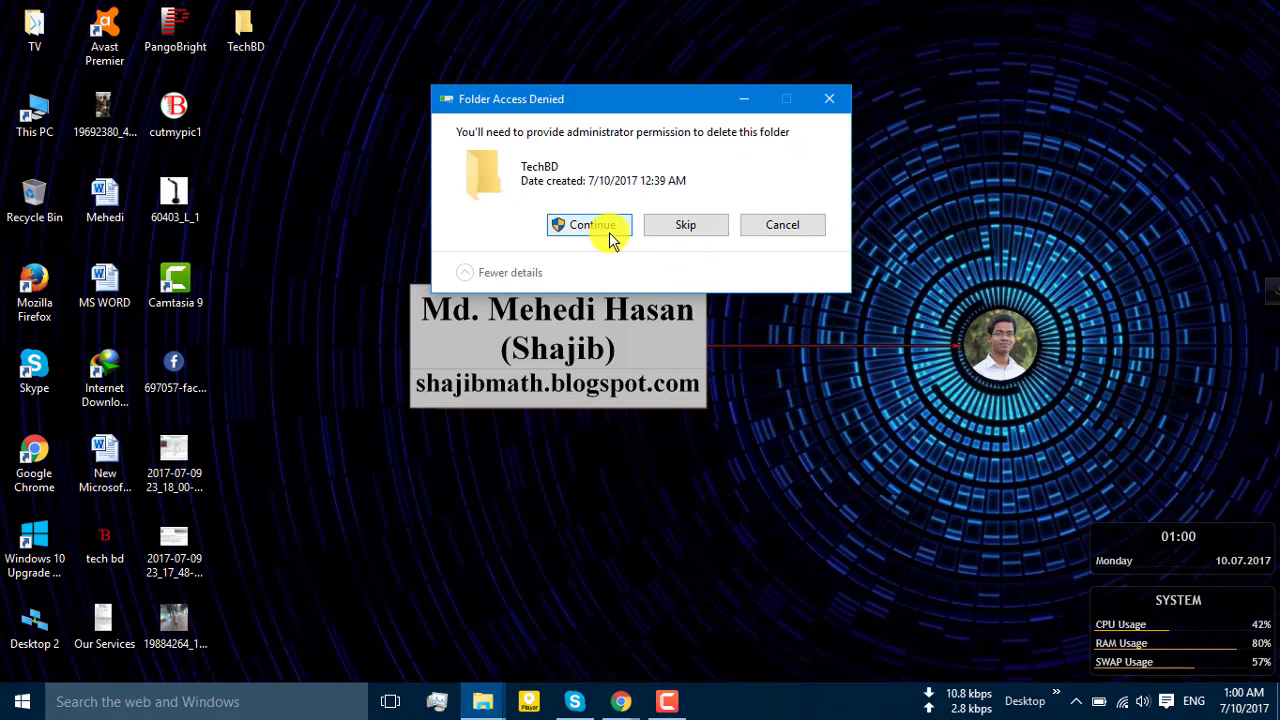
pyautogui.click(612, 228)
pyautogui.click(780, 262)
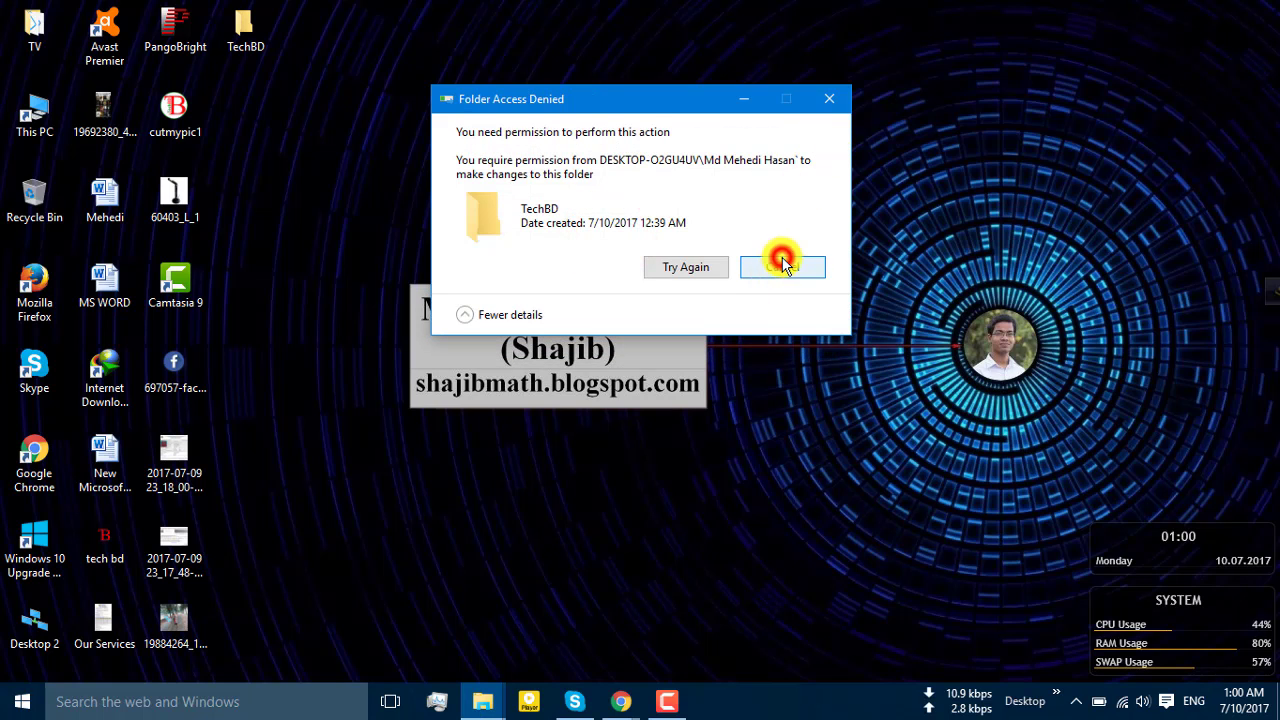
# Try renaming the TechBD folder, then cancel the Folder Access Denied dialog
pyautogui.rightClick(242, 28)
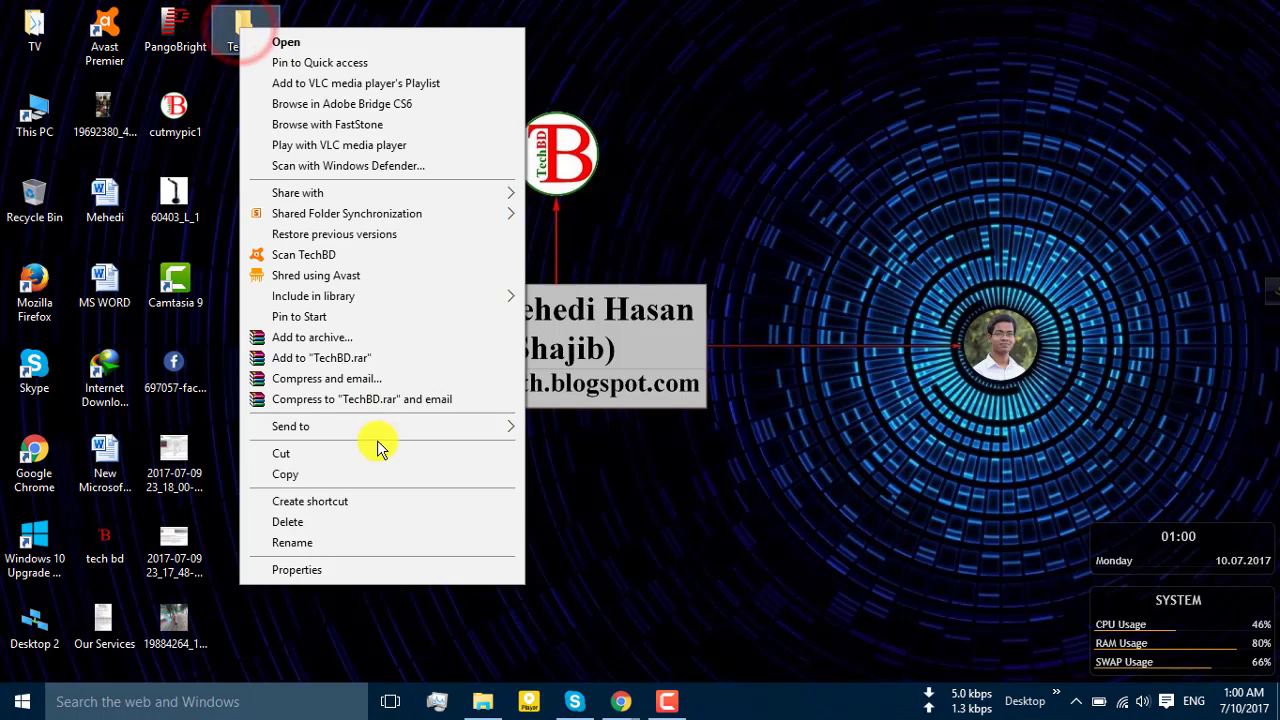
pyautogui.click(311, 543)
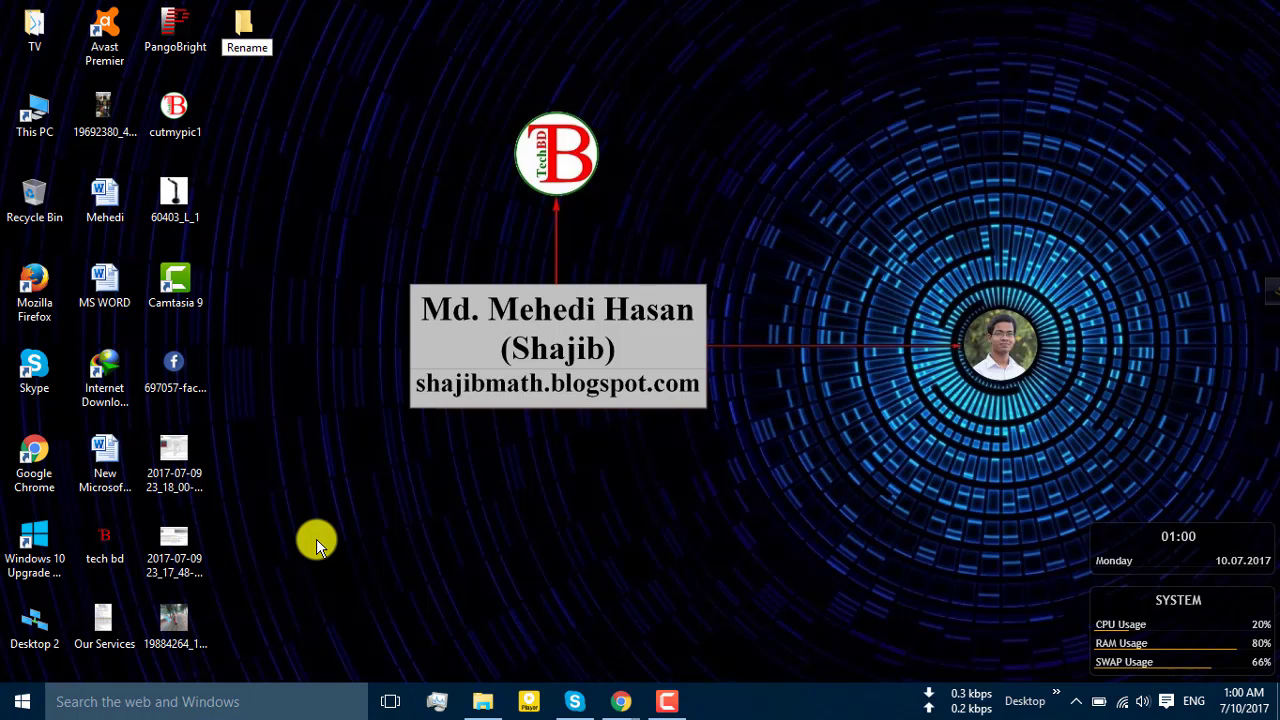
pyautogui.click(331, 150)
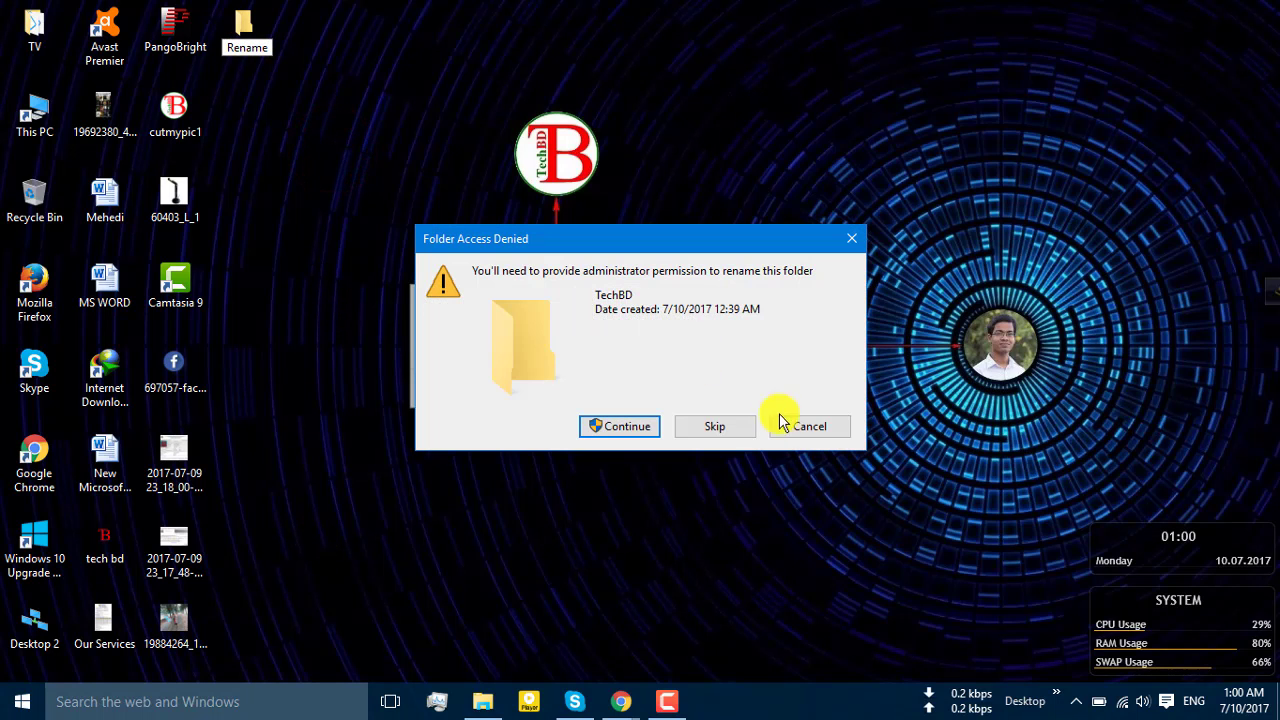
pyautogui.click(812, 424)
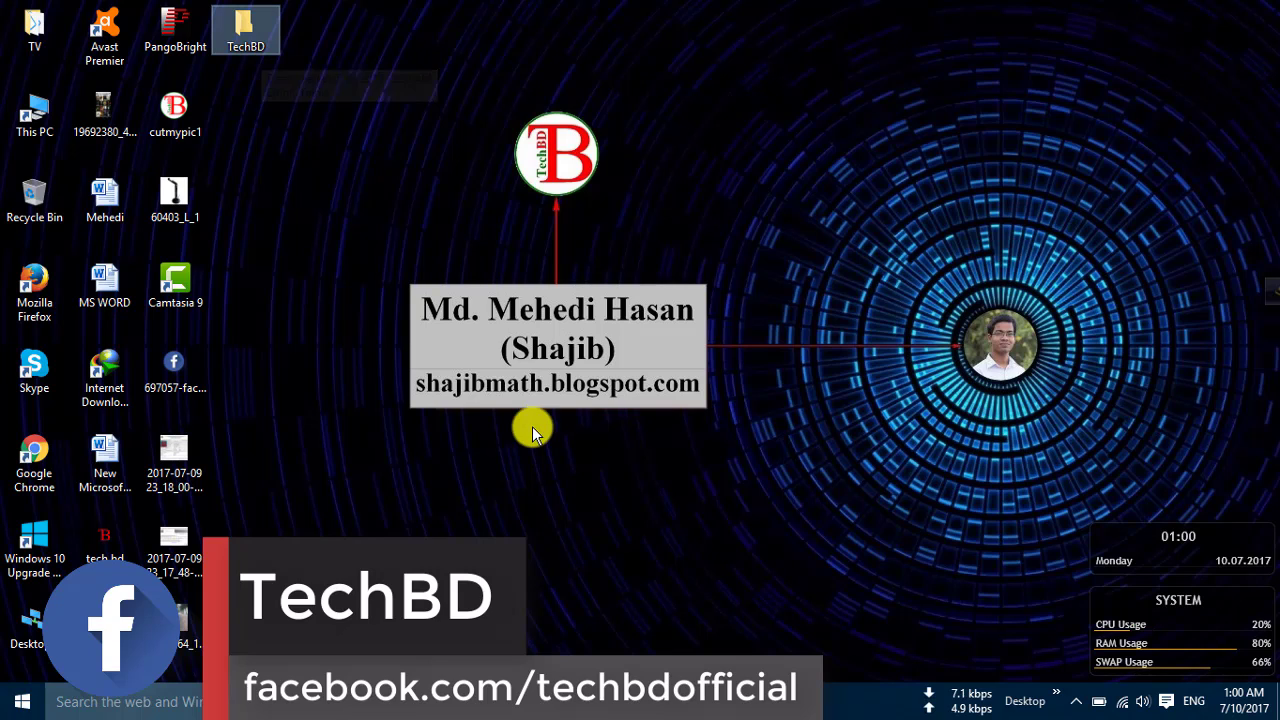
pyautogui.click(368, 300)
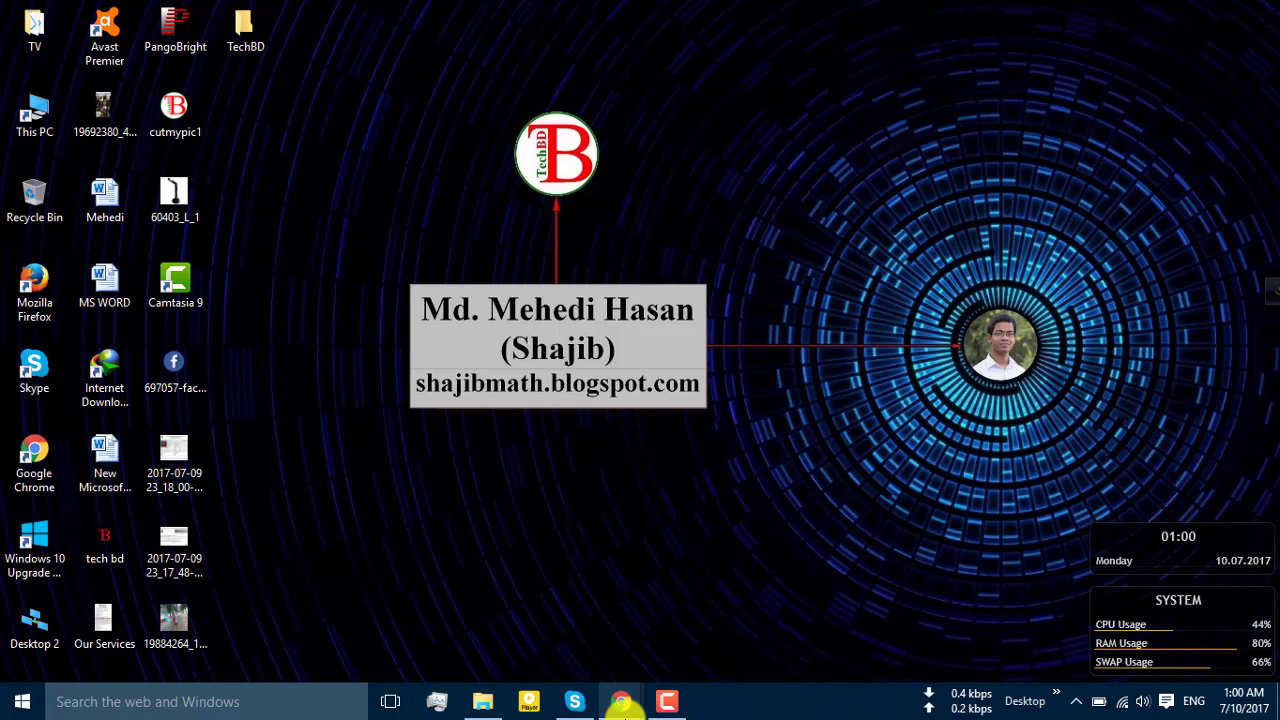
# Load the shared Google Drive link in the incognito browser window
pyautogui.moveTo(622, 705)
pyautogui.click(714, 623)
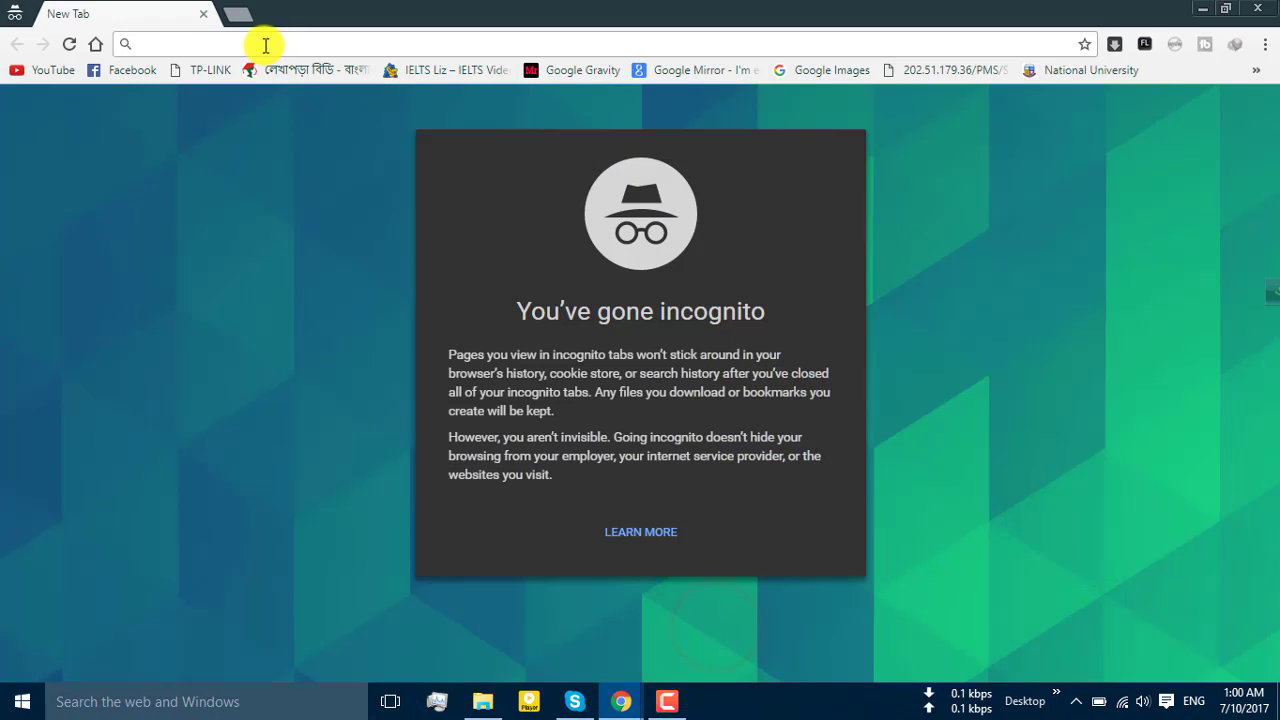
pyautogui.press('Return')
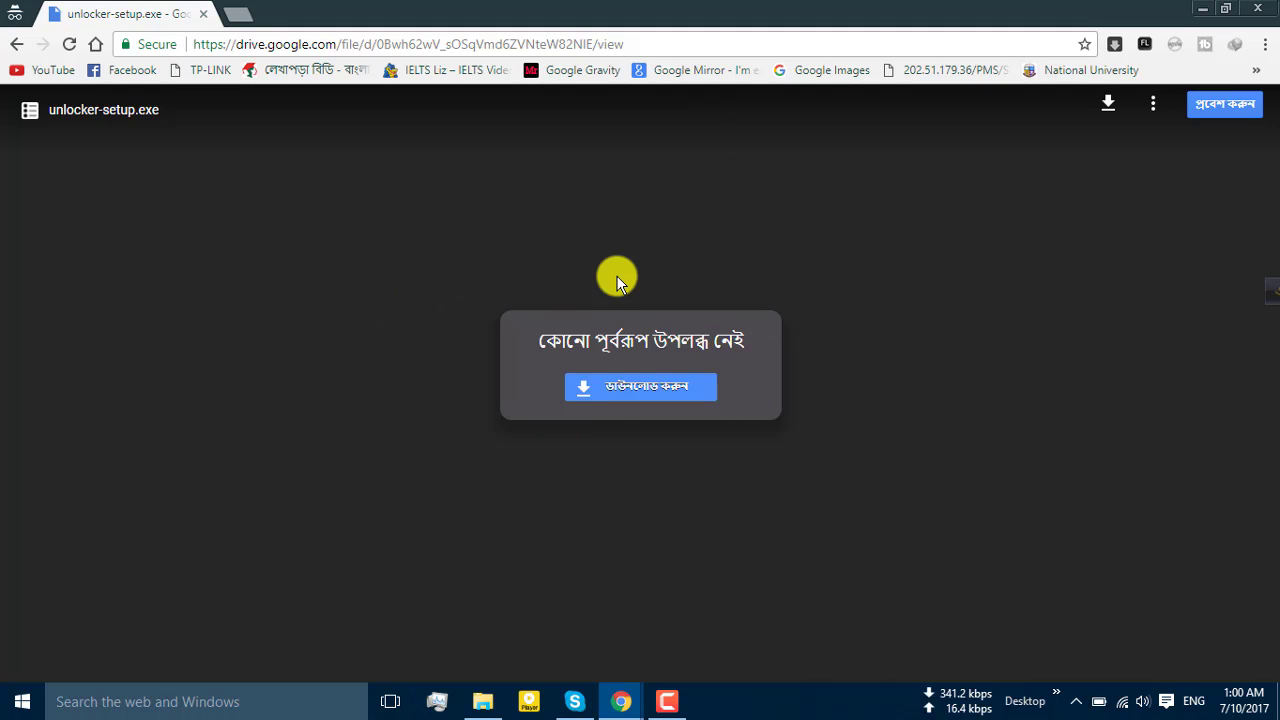
# Request the unlocker-setup.exe download, cancel the IDM prompts, and minimize the browser
pyautogui.click(1106, 108)
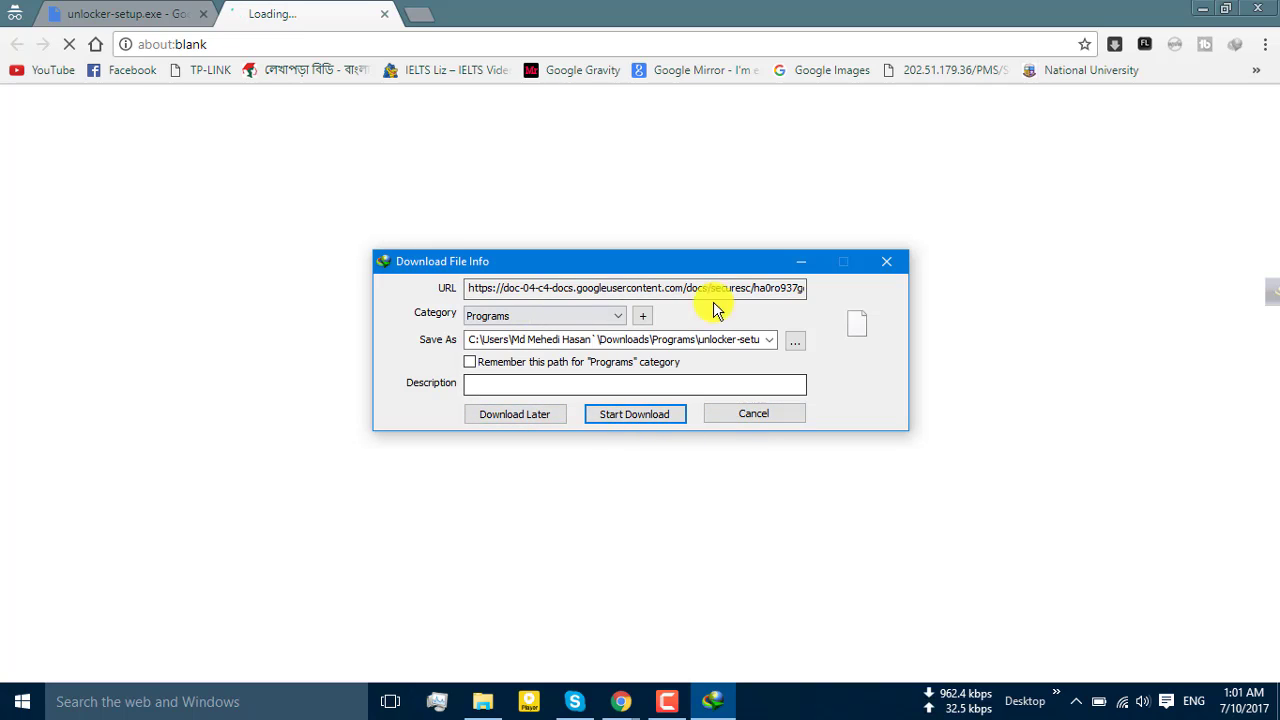
pyautogui.click(752, 416)
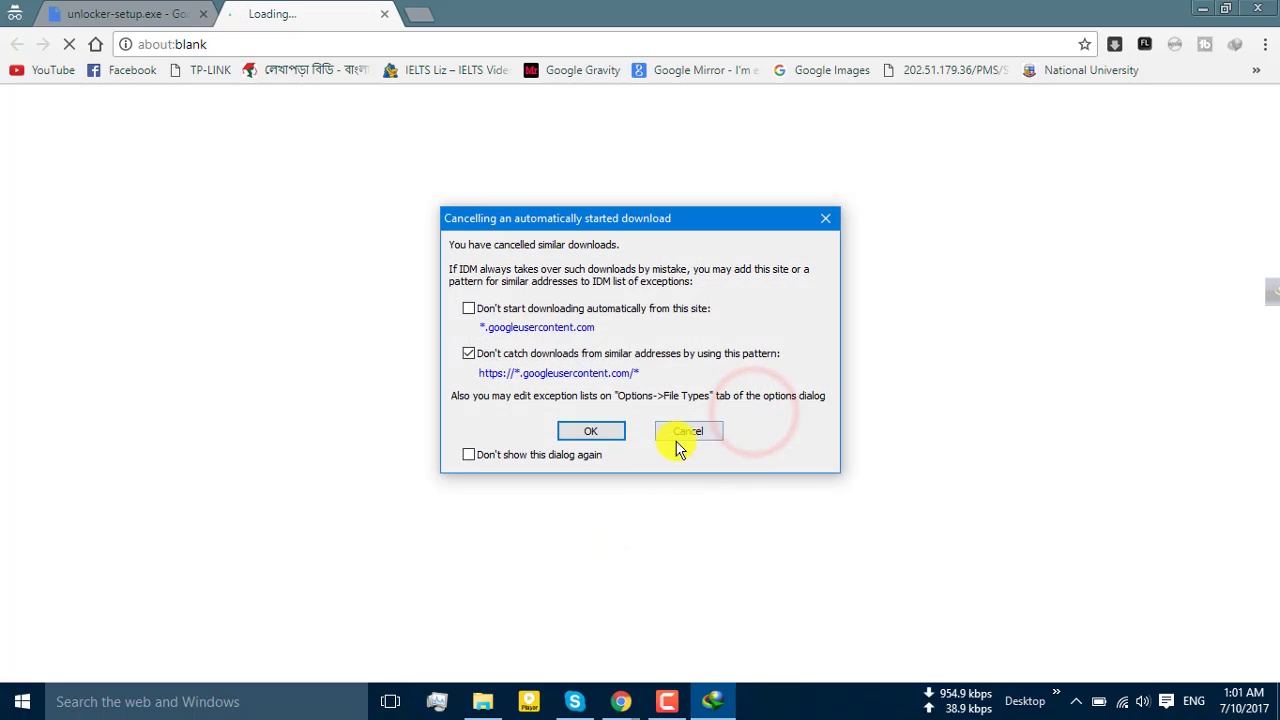
pyautogui.click(690, 430)
pyautogui.click(1204, 9)
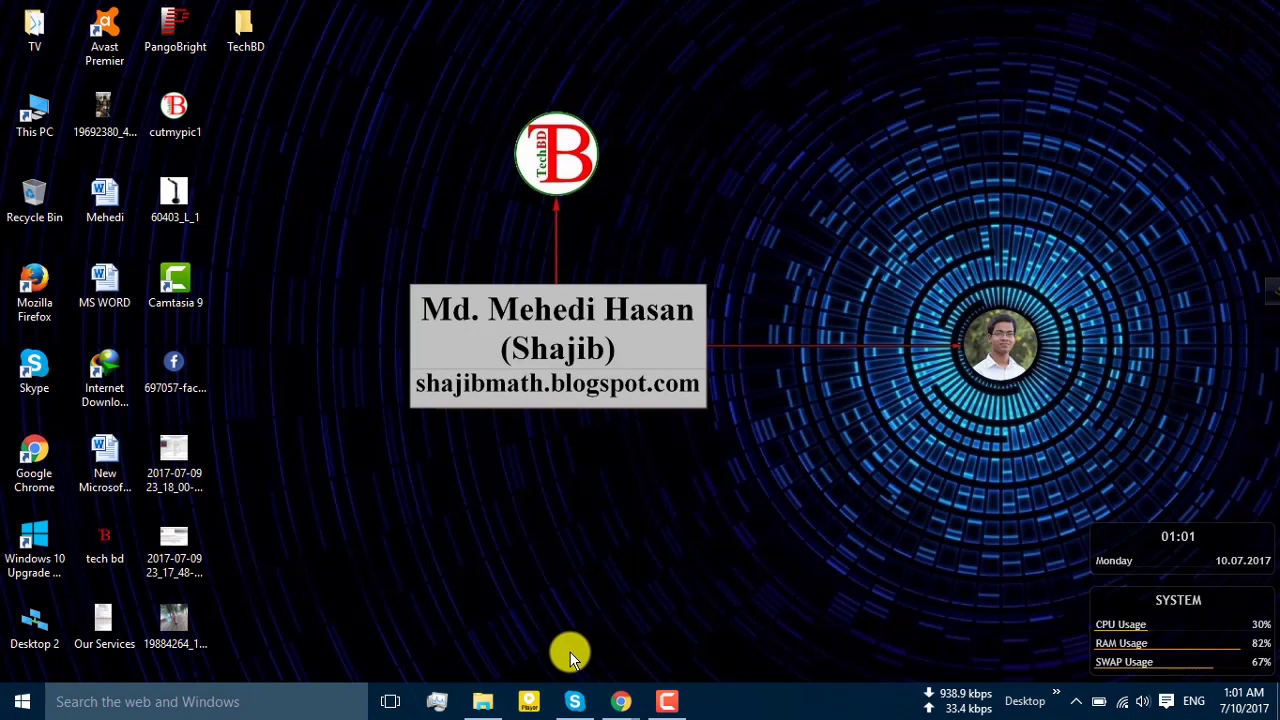
# Run unlocker-setup from D:\New folder and approve the admin prompt
pyautogui.click(483, 701)
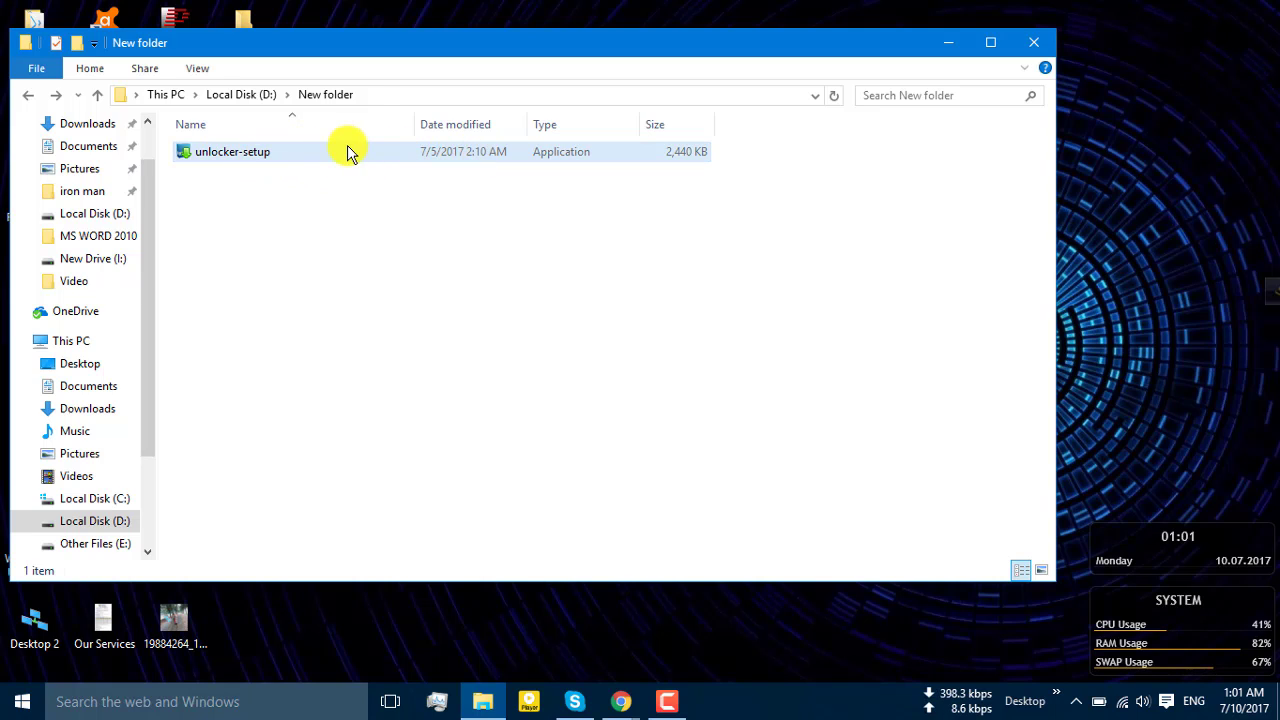
pyautogui.doubleClick(262, 158)
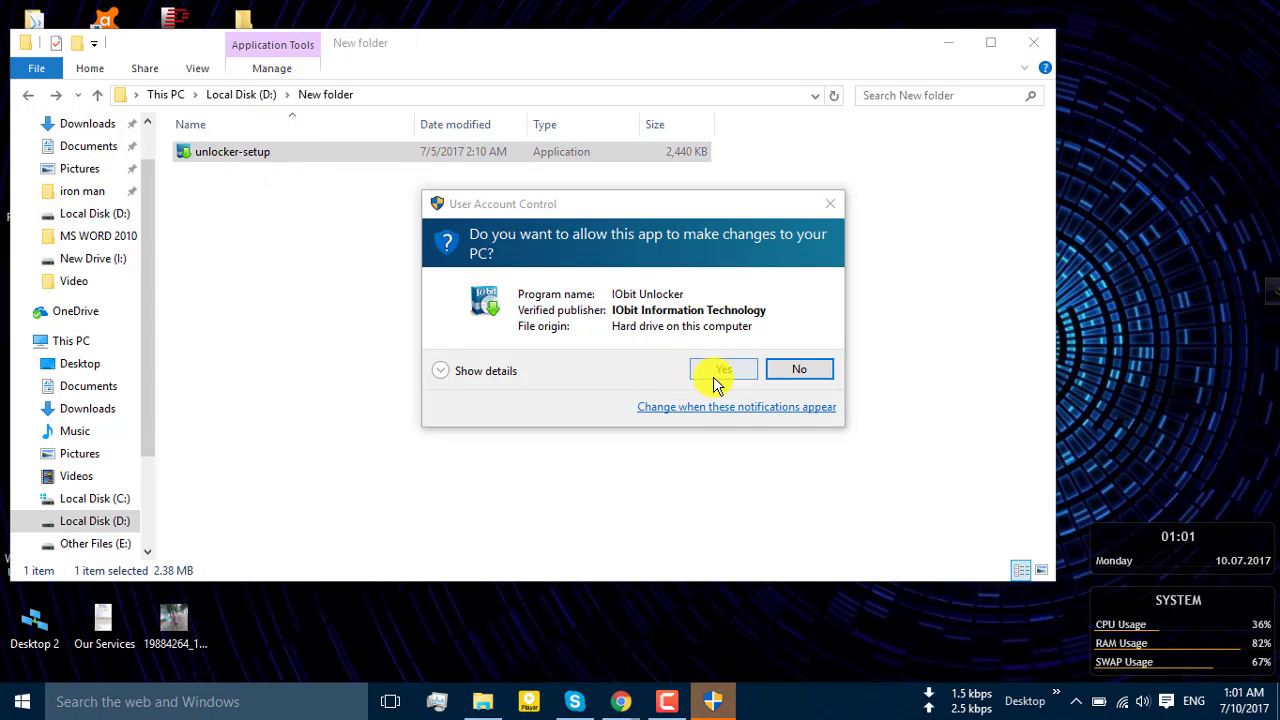
pyautogui.click(717, 371)
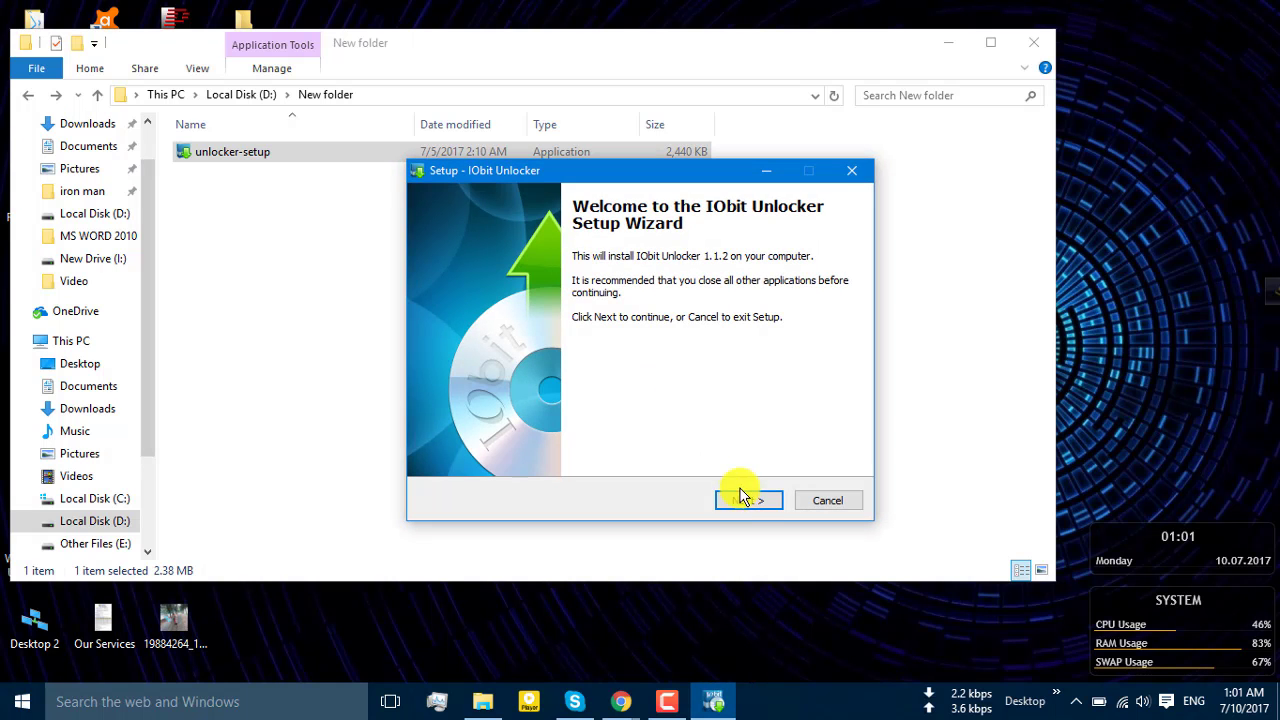
# Install IObit Unlocker 1.1.2 into C:\Program Files (x86)\IObit\IObit Unlocker and launch it
pyautogui.click(747, 499)
pyautogui.click(745, 499)
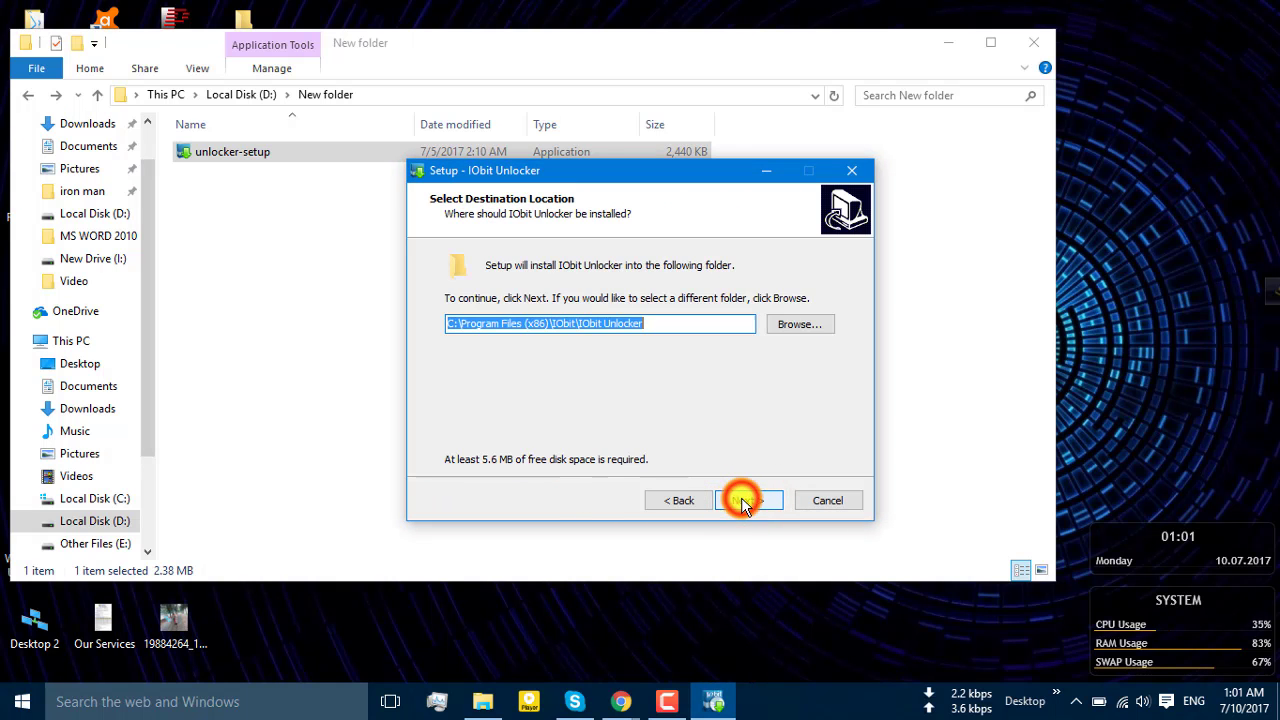
pyautogui.click(745, 500)
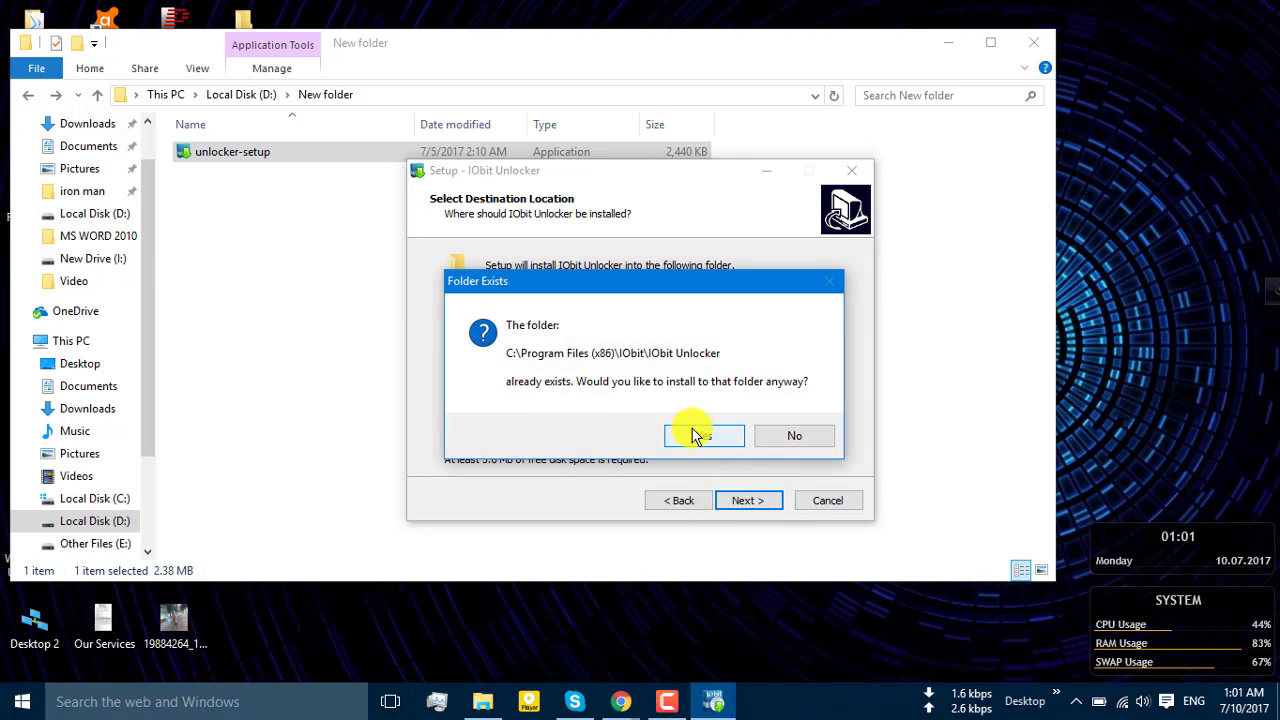
pyautogui.click(697, 438)
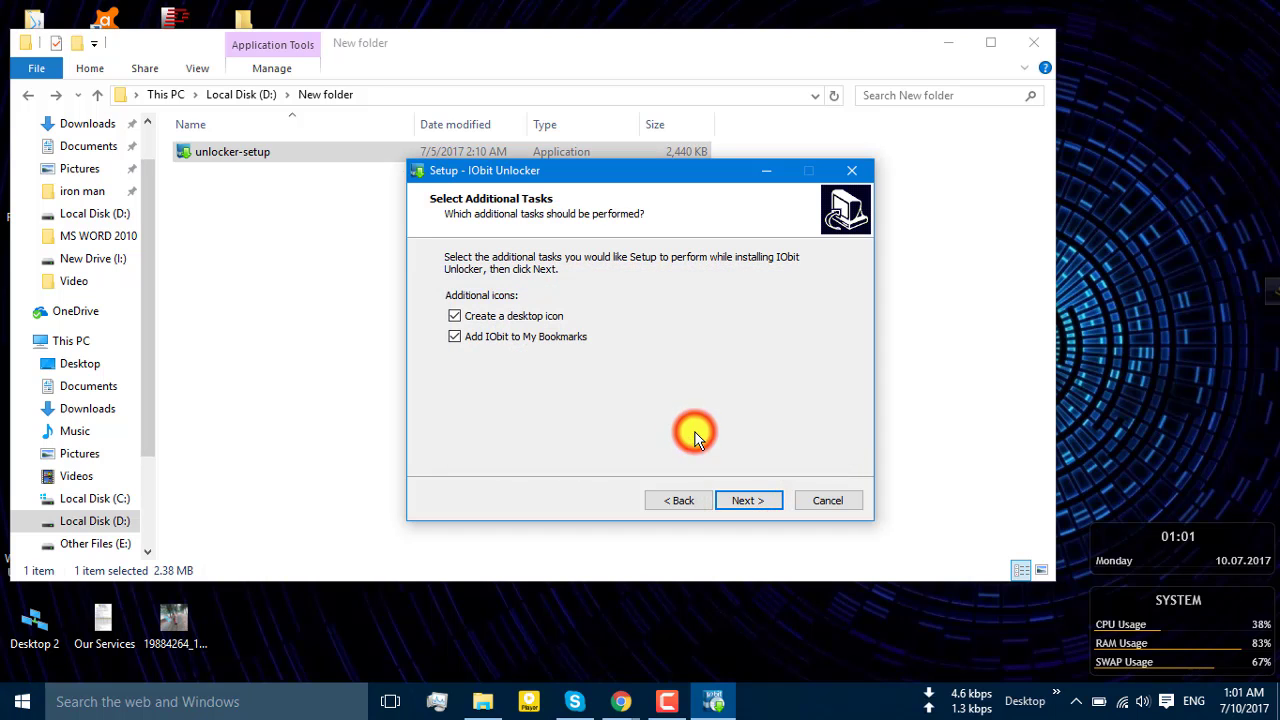
pyautogui.click(740, 500)
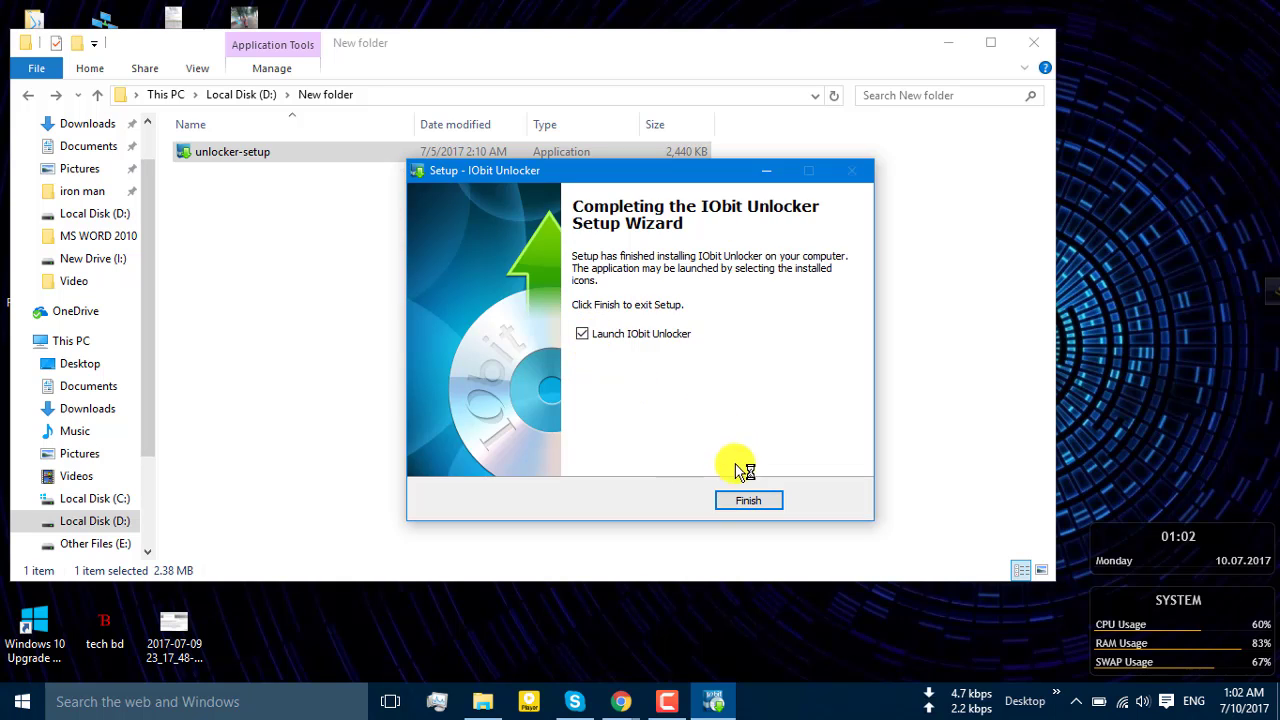
pyautogui.click(745, 500)
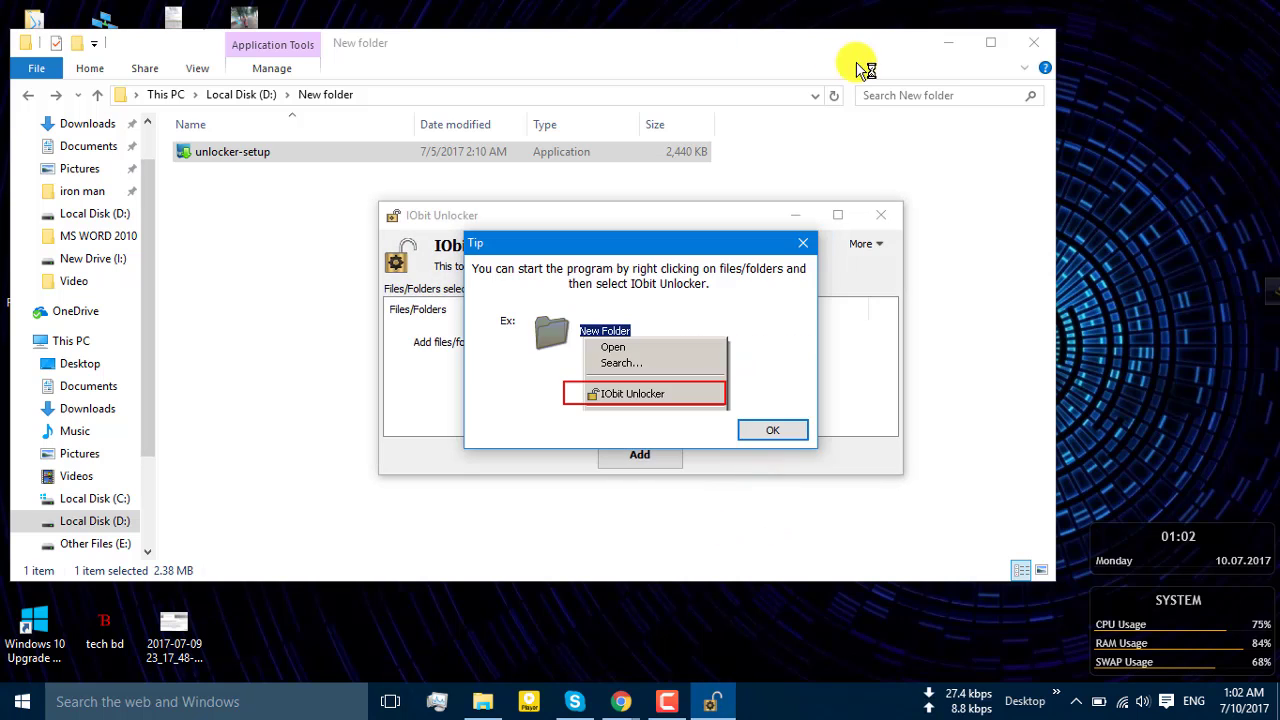
# Add the desktop TechBD folder in IObit Unlocker, then close the unlocker and File Explorer
pyautogui.click(766, 436)
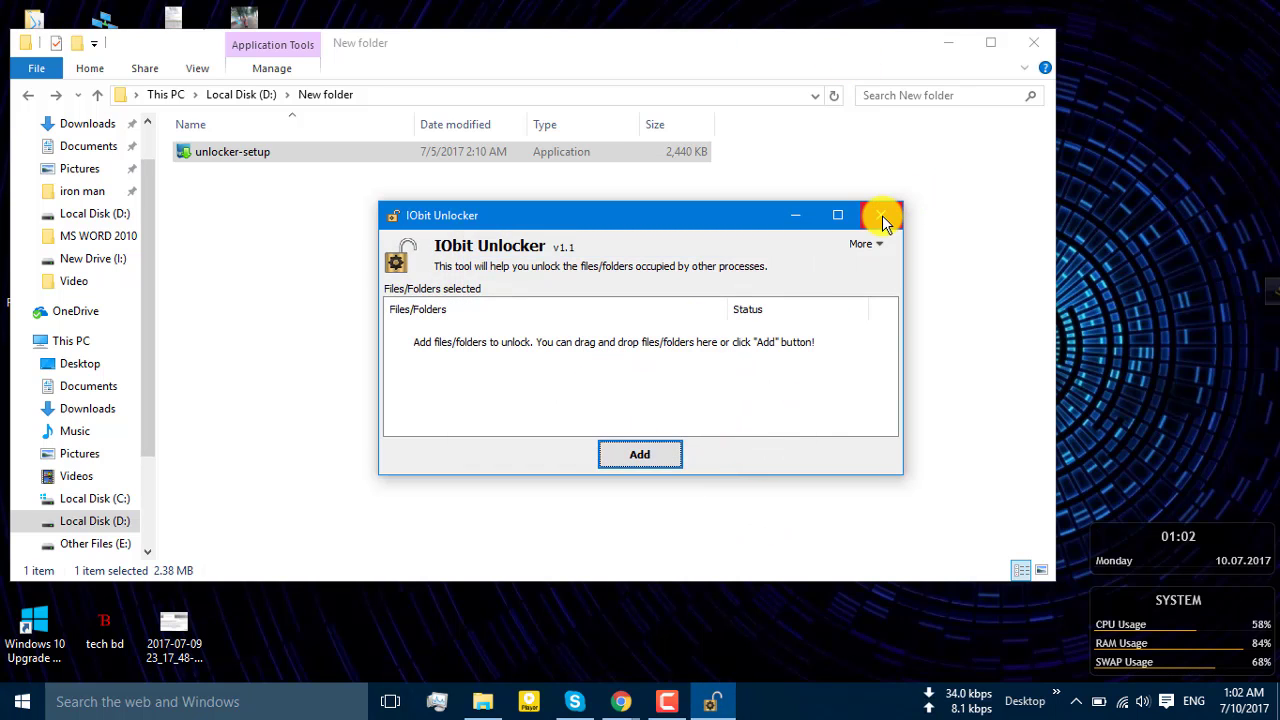
pyautogui.click(634, 453)
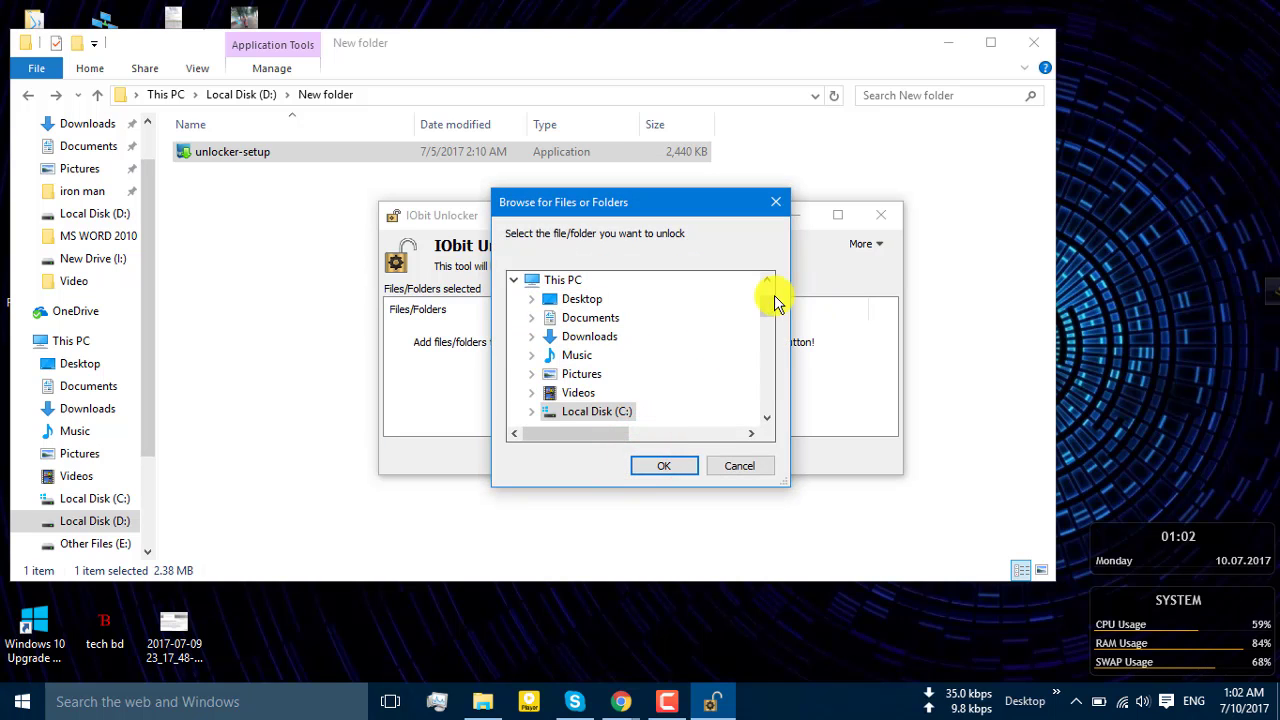
pyautogui.click(530, 298)
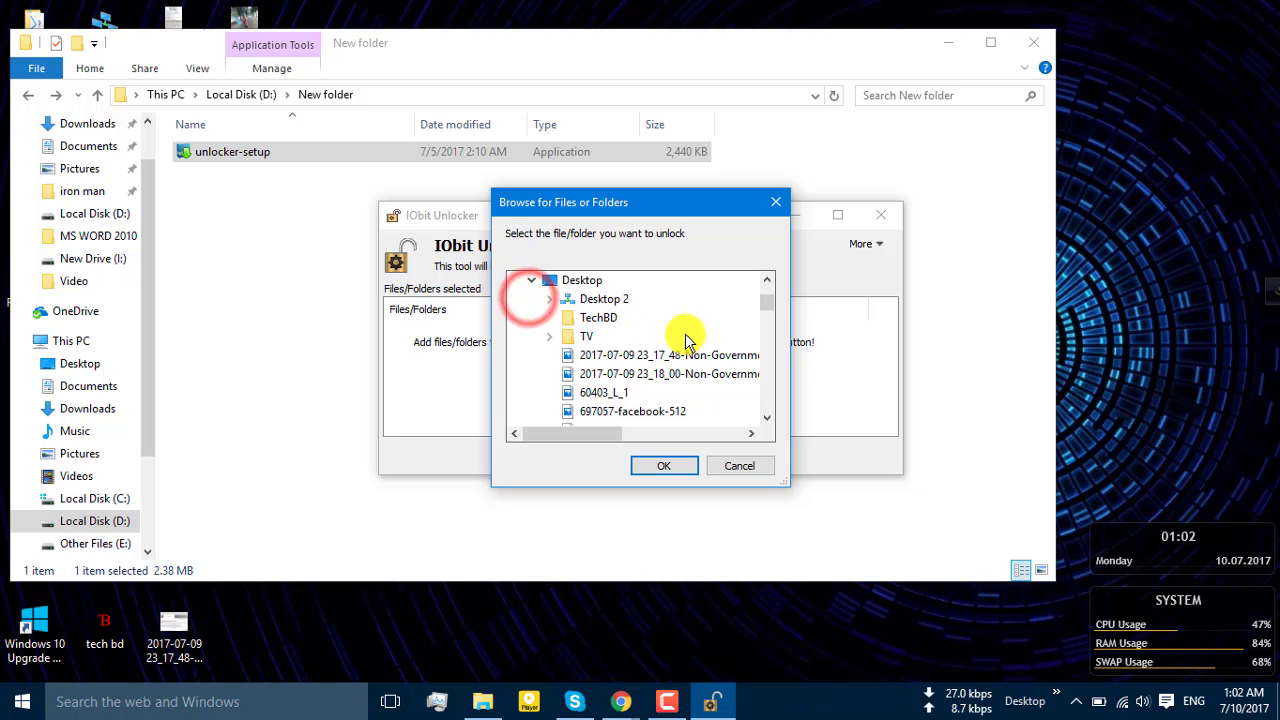
pyautogui.click(584, 320)
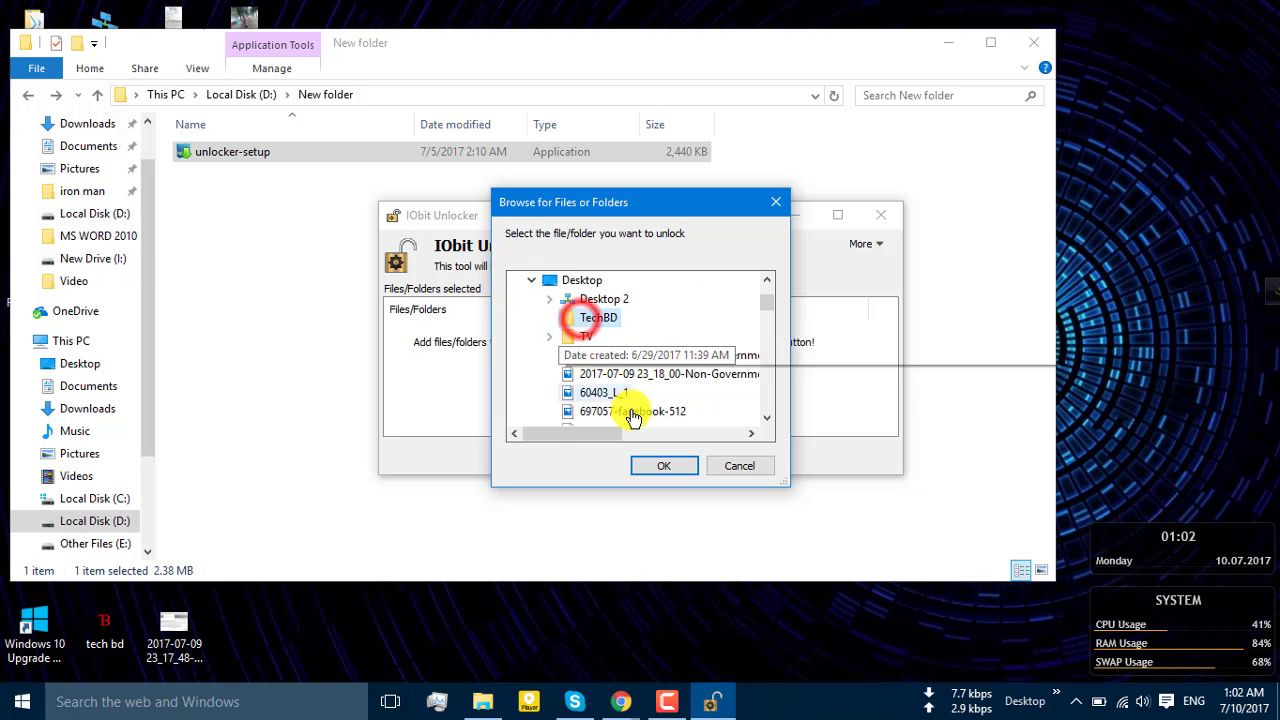
pyautogui.click(663, 465)
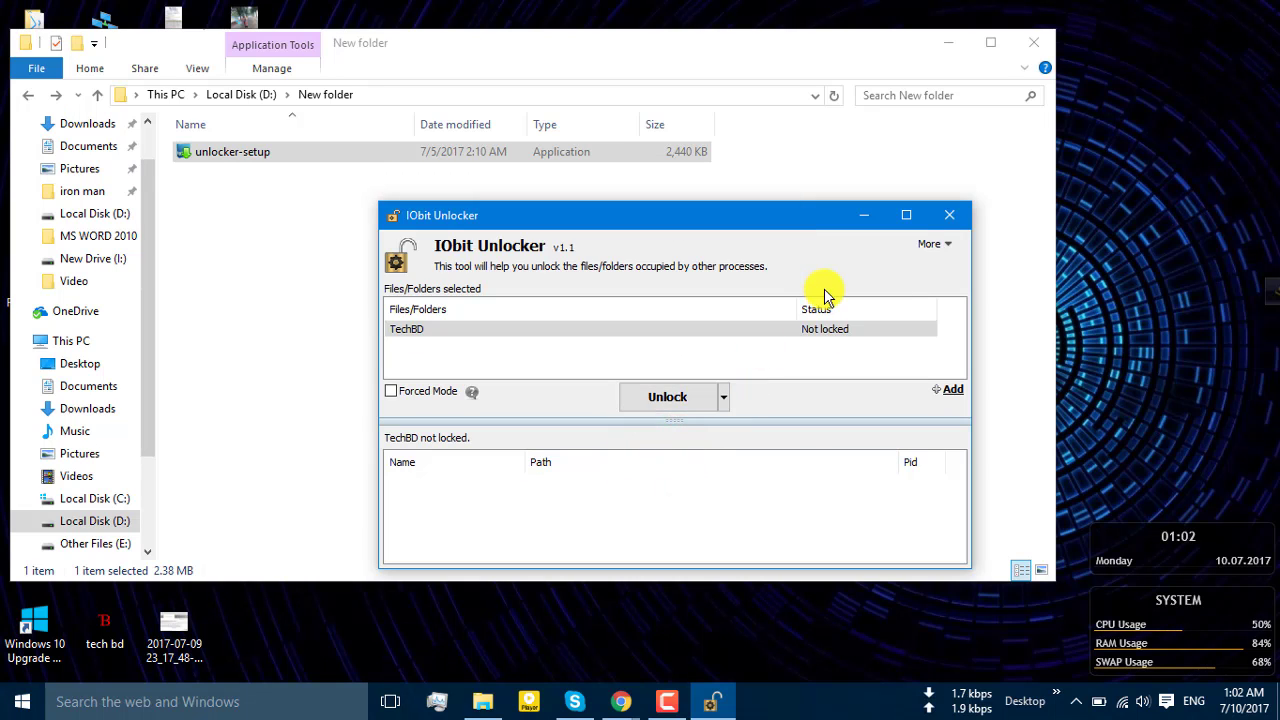
pyautogui.click(946, 215)
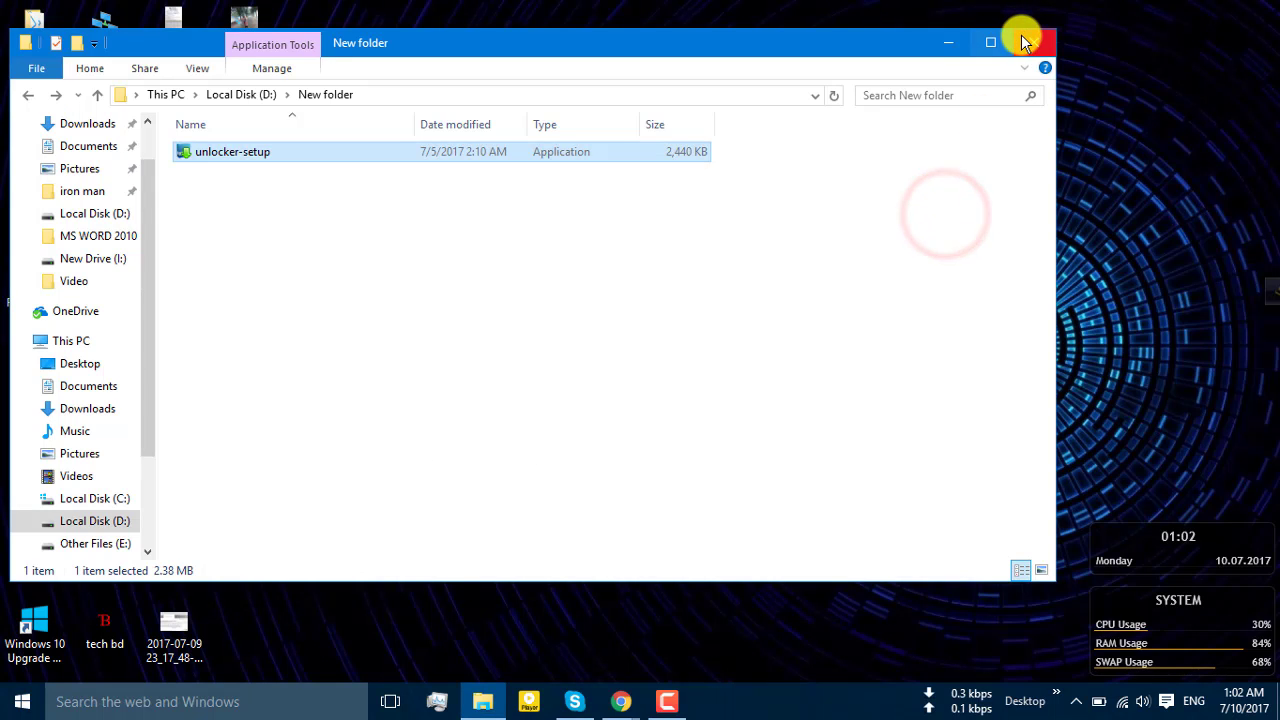
pyautogui.click(1021, 36)
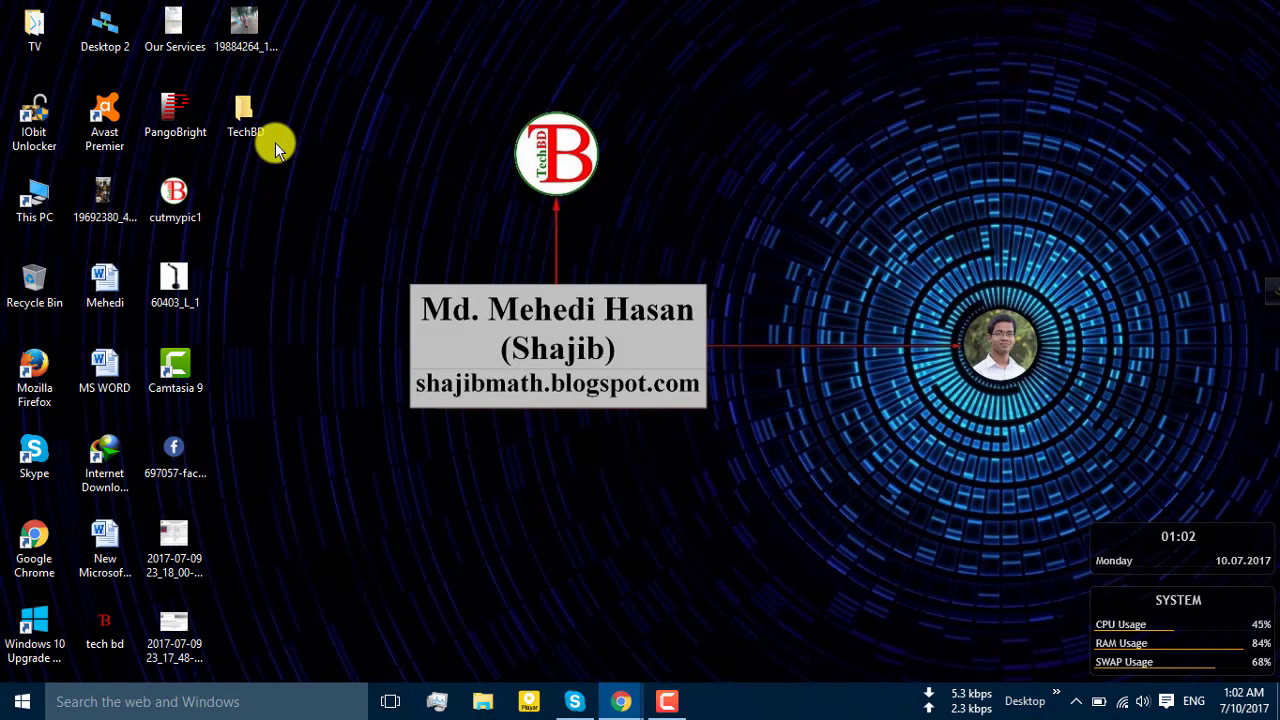
# Refresh the desktop and send TechBD to IObit Unlocker from its context menu
pyautogui.rightClick(368, 70)
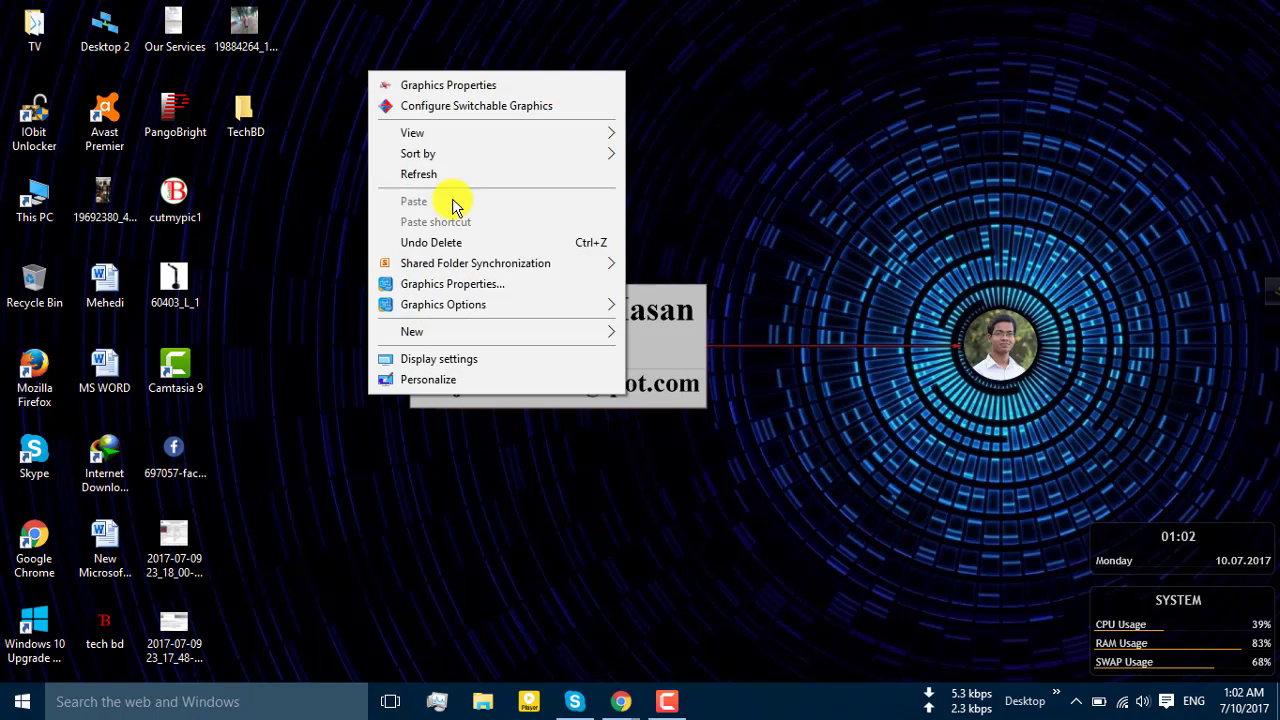
pyautogui.click(465, 176)
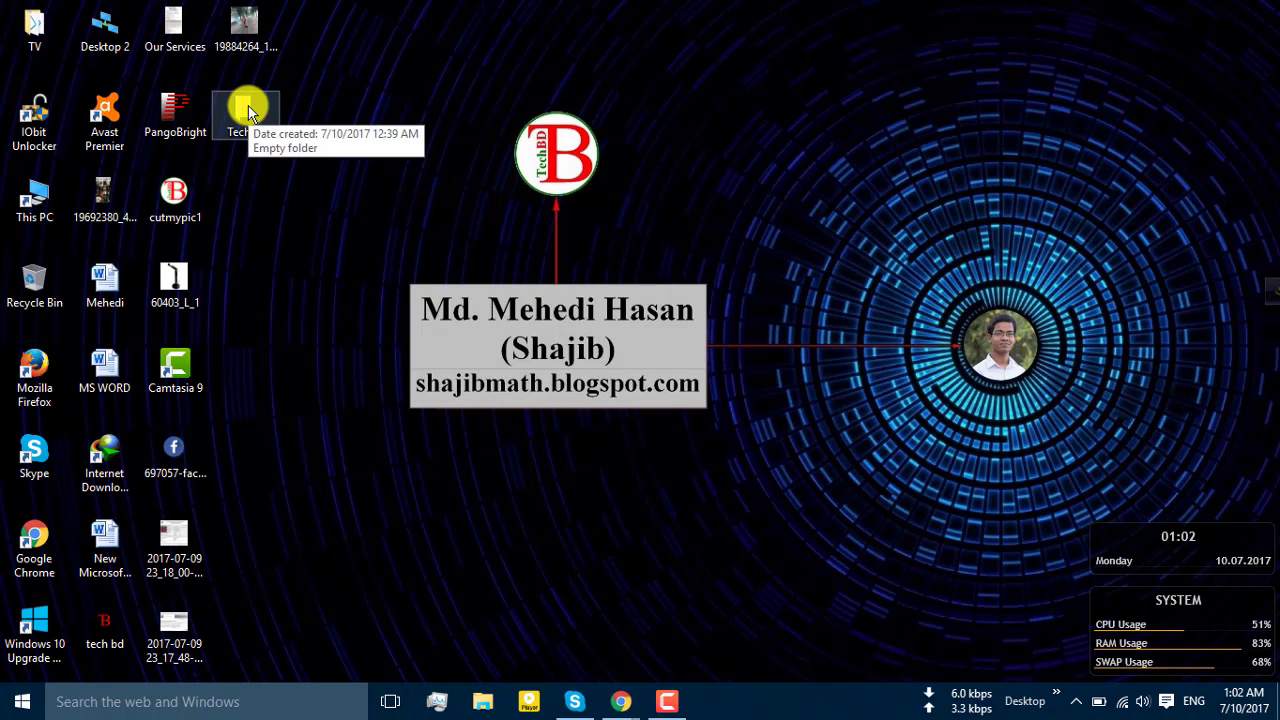
pyautogui.click(246, 110)
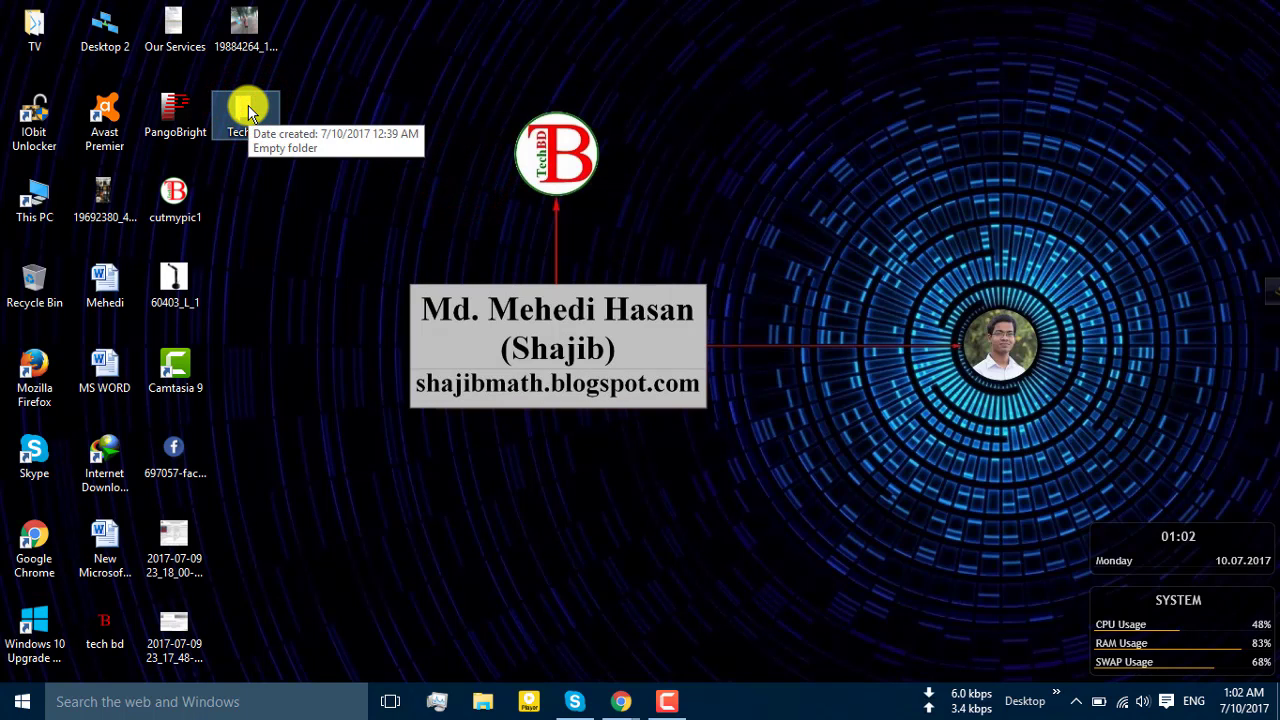
pyautogui.rightClick(246, 110)
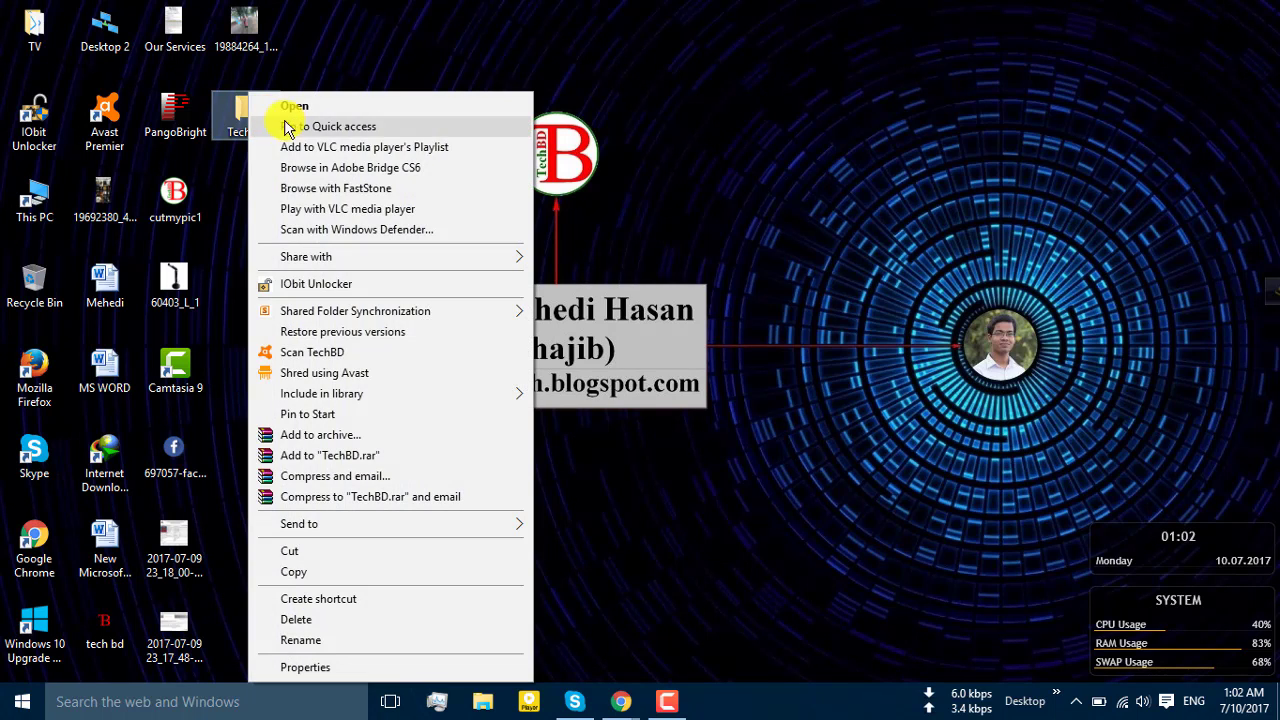
pyautogui.click(333, 285)
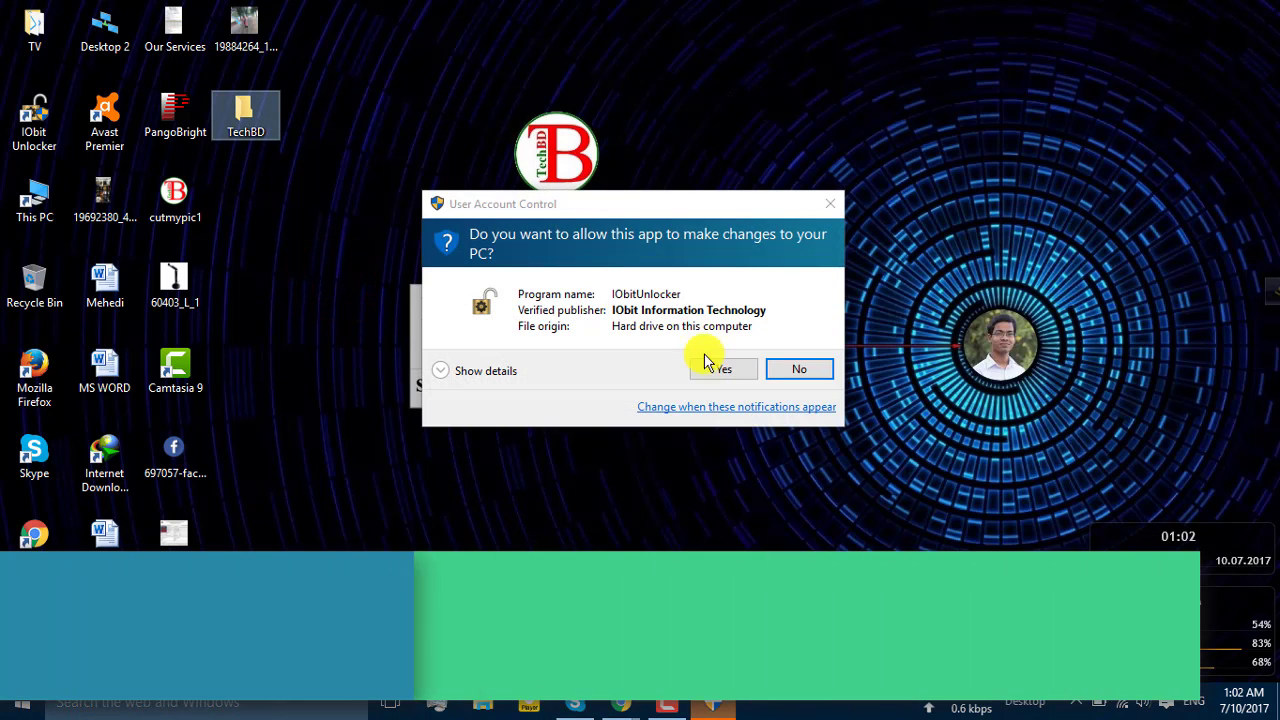
# Approve IObit Unlocker, cancel Unlock & Delete for TechBD, and reopen the Unlock dropdown
pyautogui.click(709, 370)
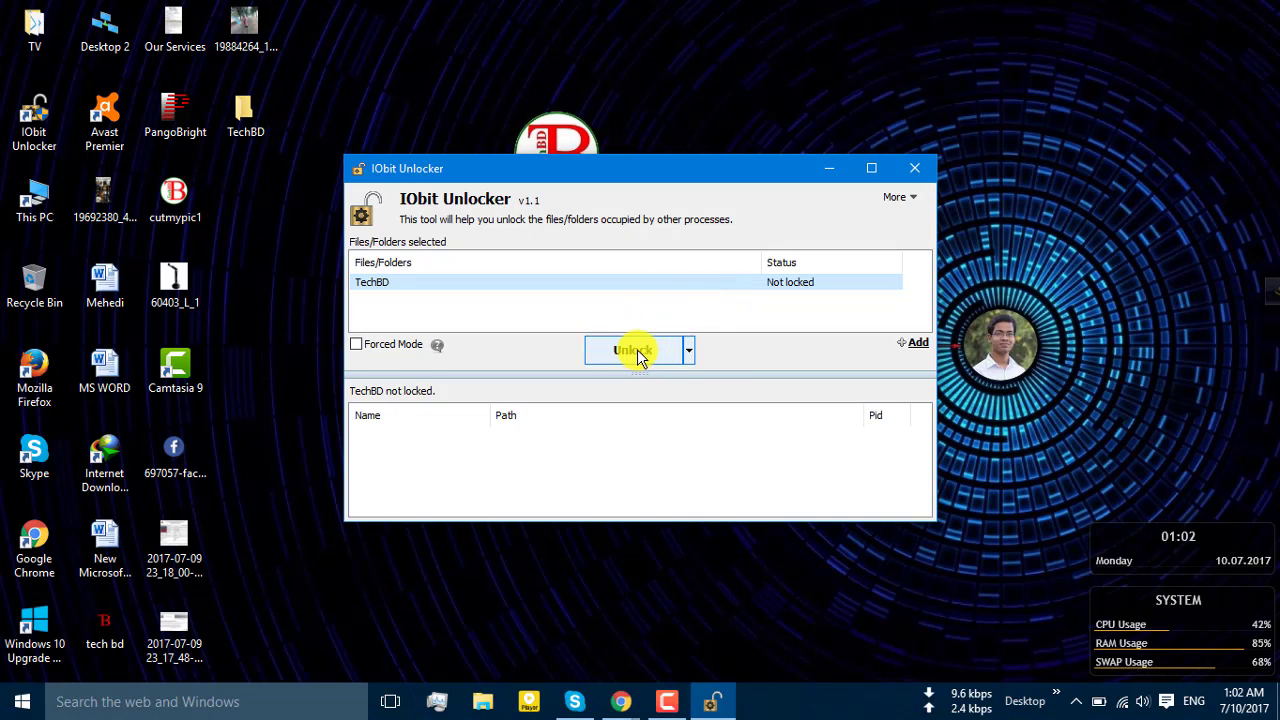
pyautogui.click(690, 352)
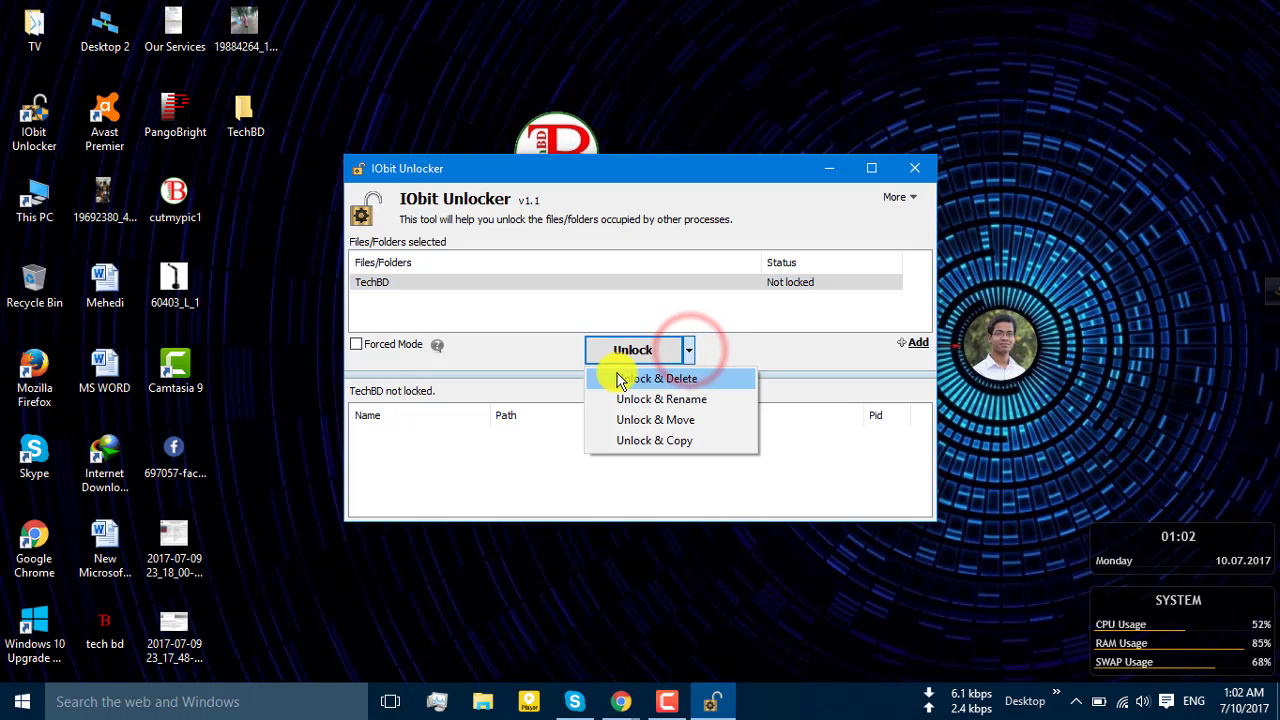
pyautogui.click(680, 379)
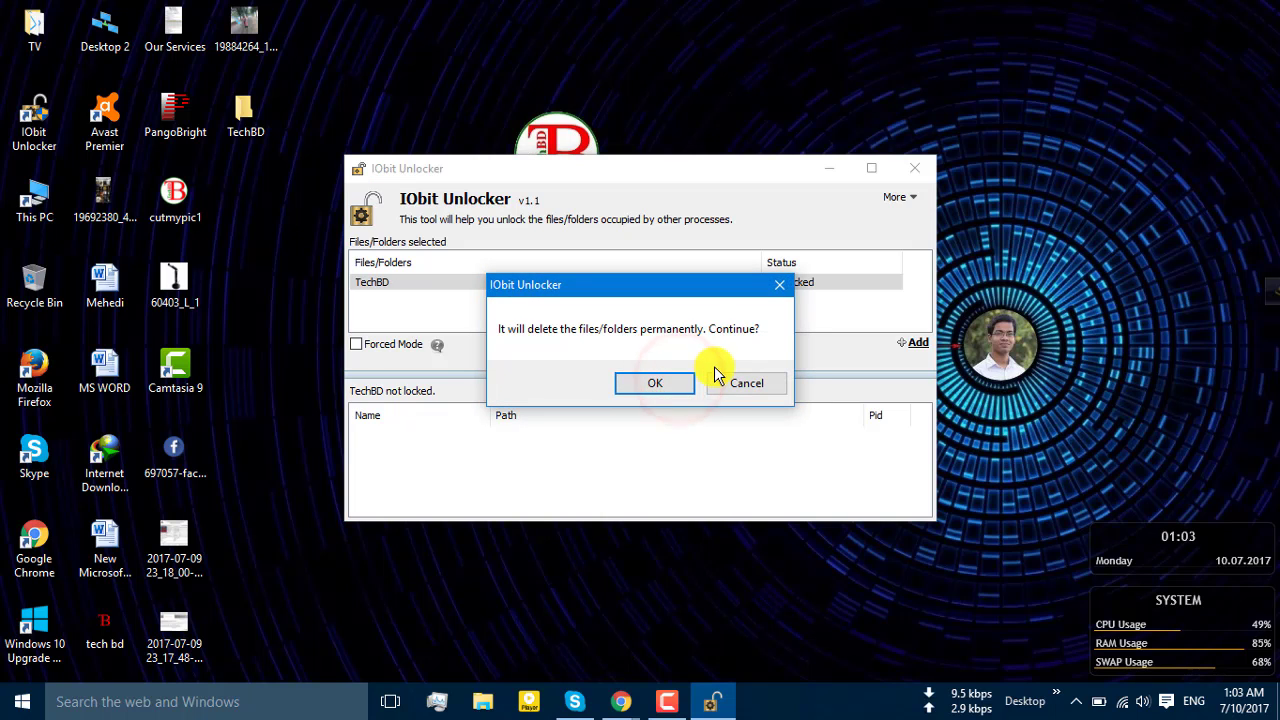
pyautogui.click(752, 386)
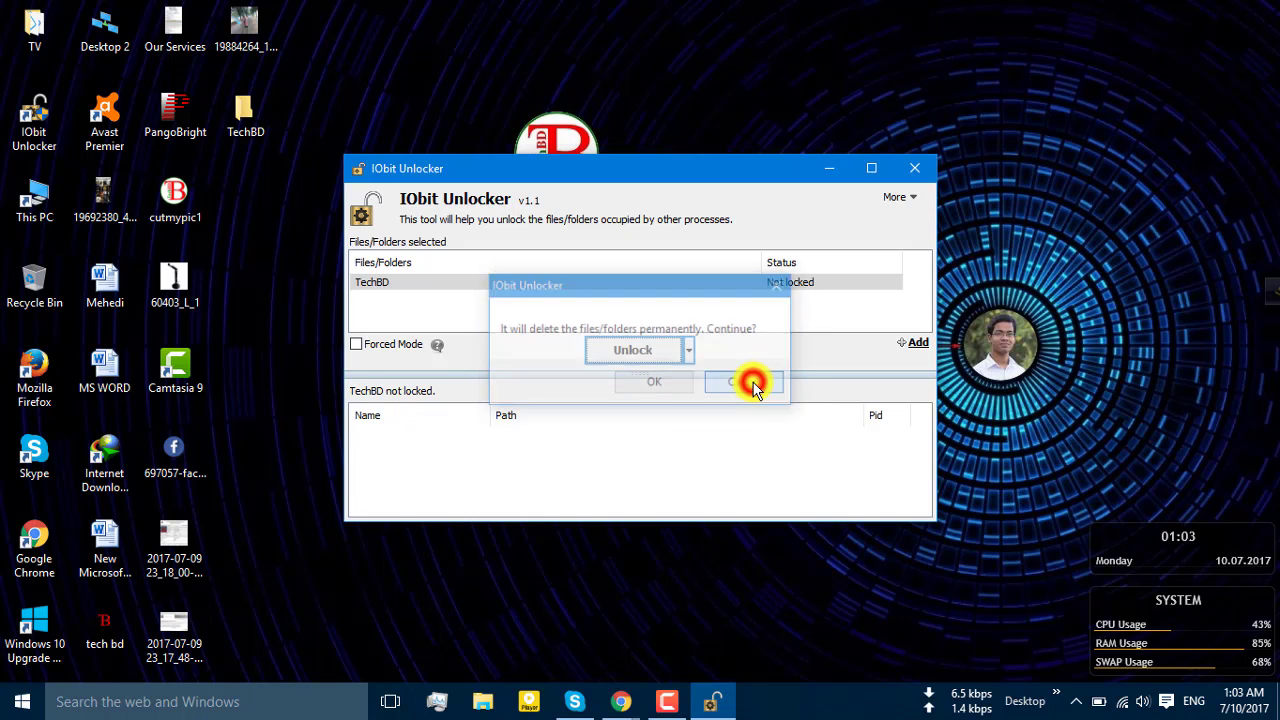
pyautogui.click(688, 349)
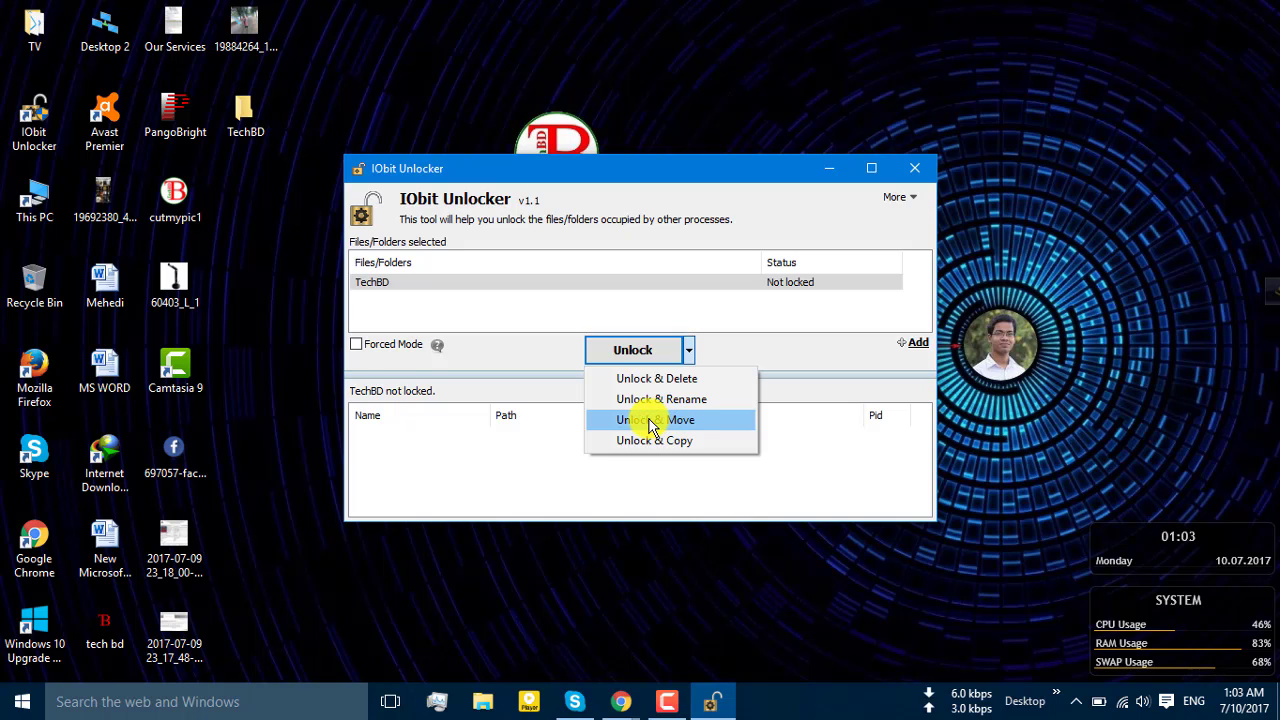
# Unlock & Move TechBD into New folder on Local Disk (D:)
pyautogui.click(650, 420)
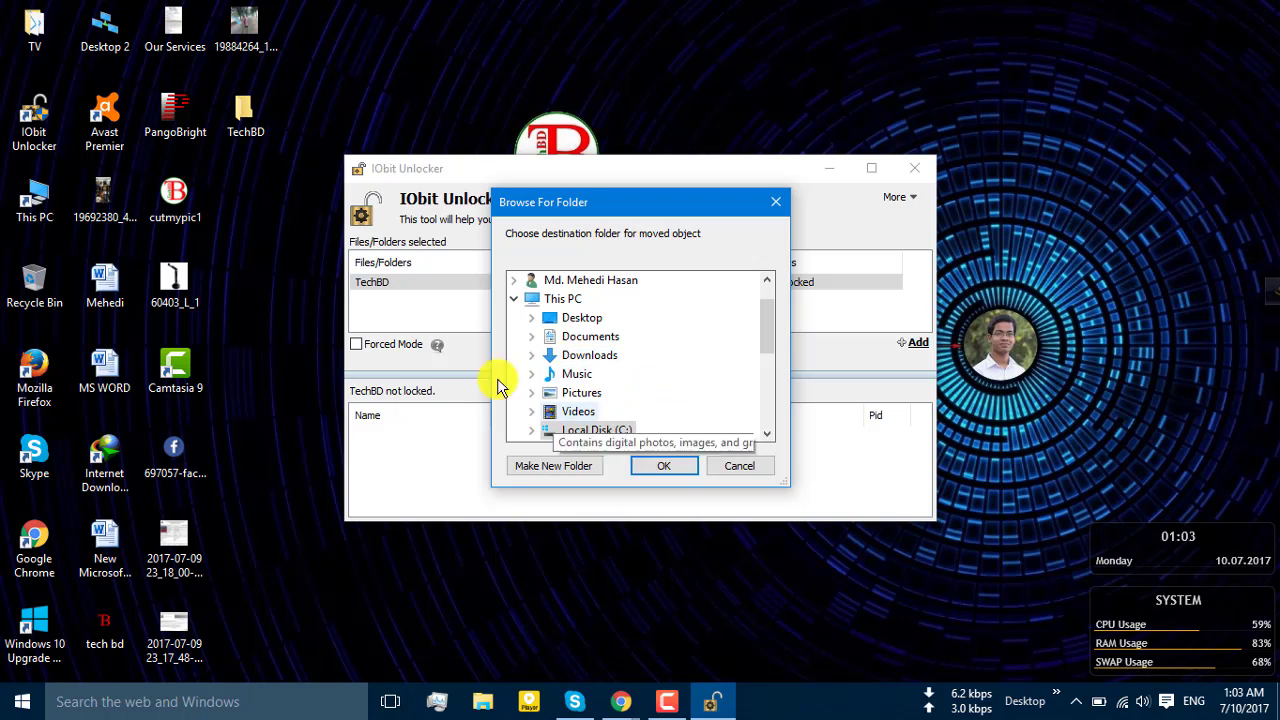
pyautogui.moveTo(766, 320); pyautogui.dragTo(766, 346)
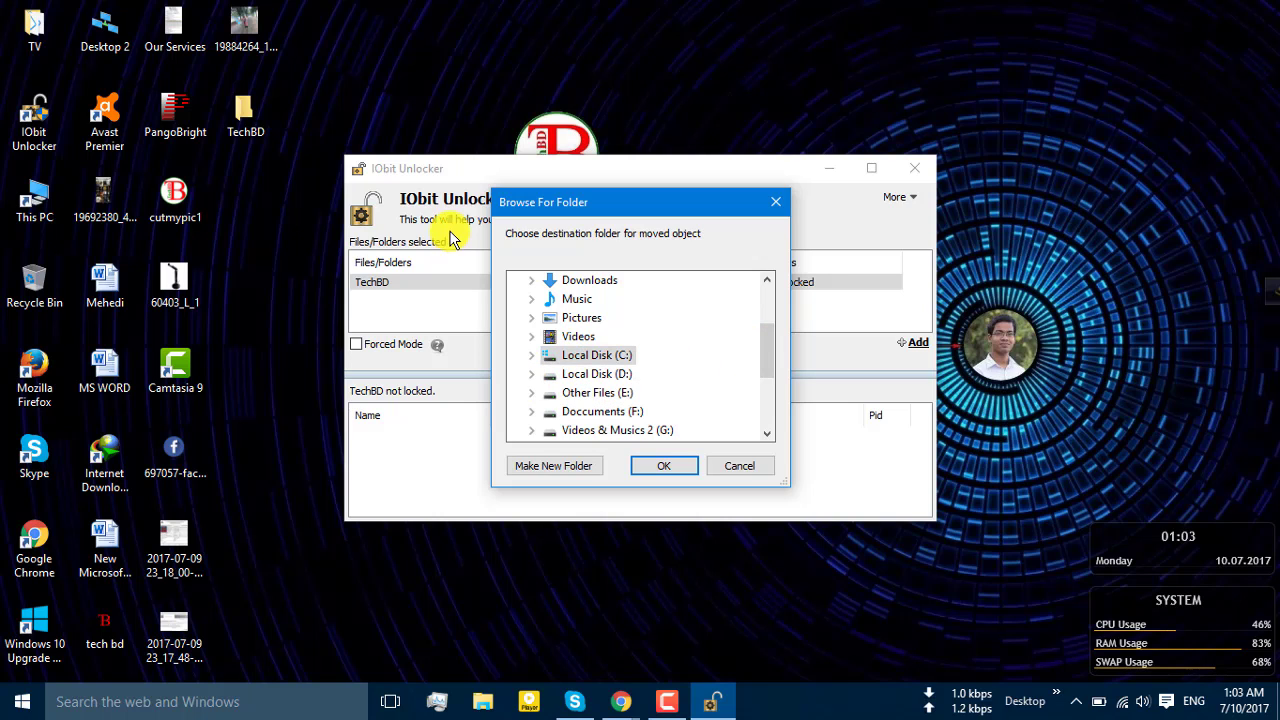
pyautogui.click(531, 374)
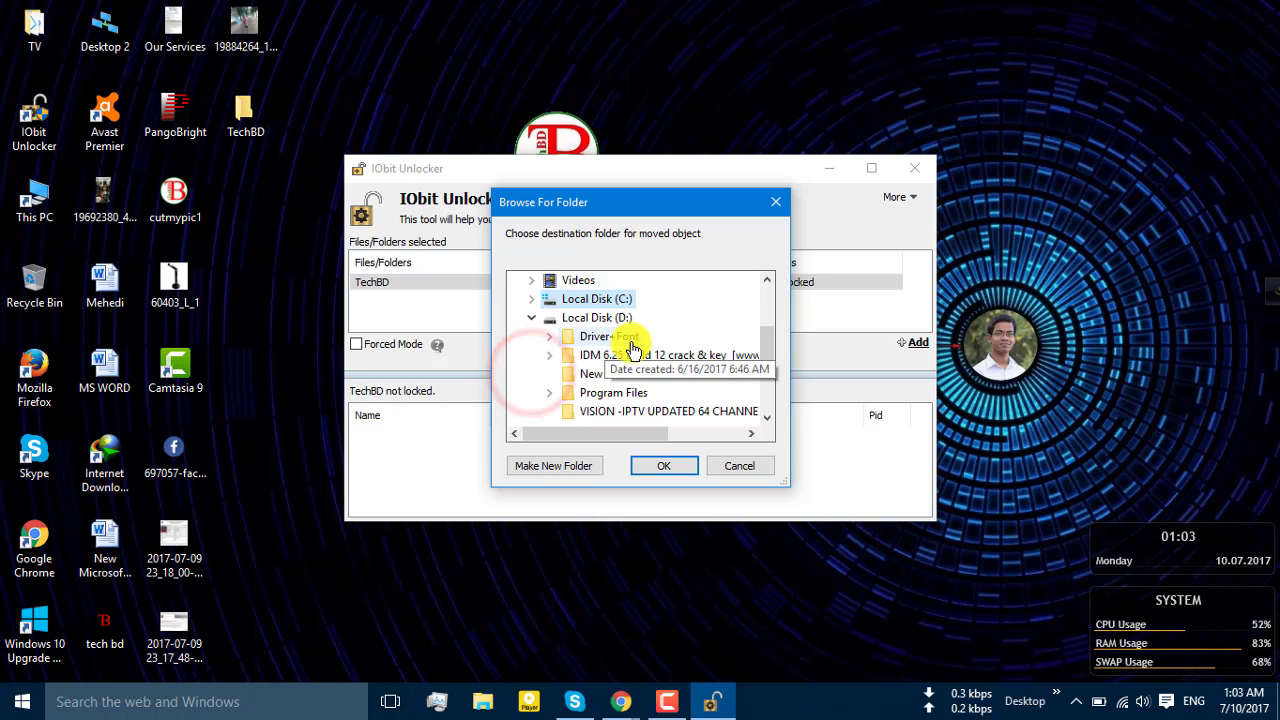
pyautogui.click(565, 378)
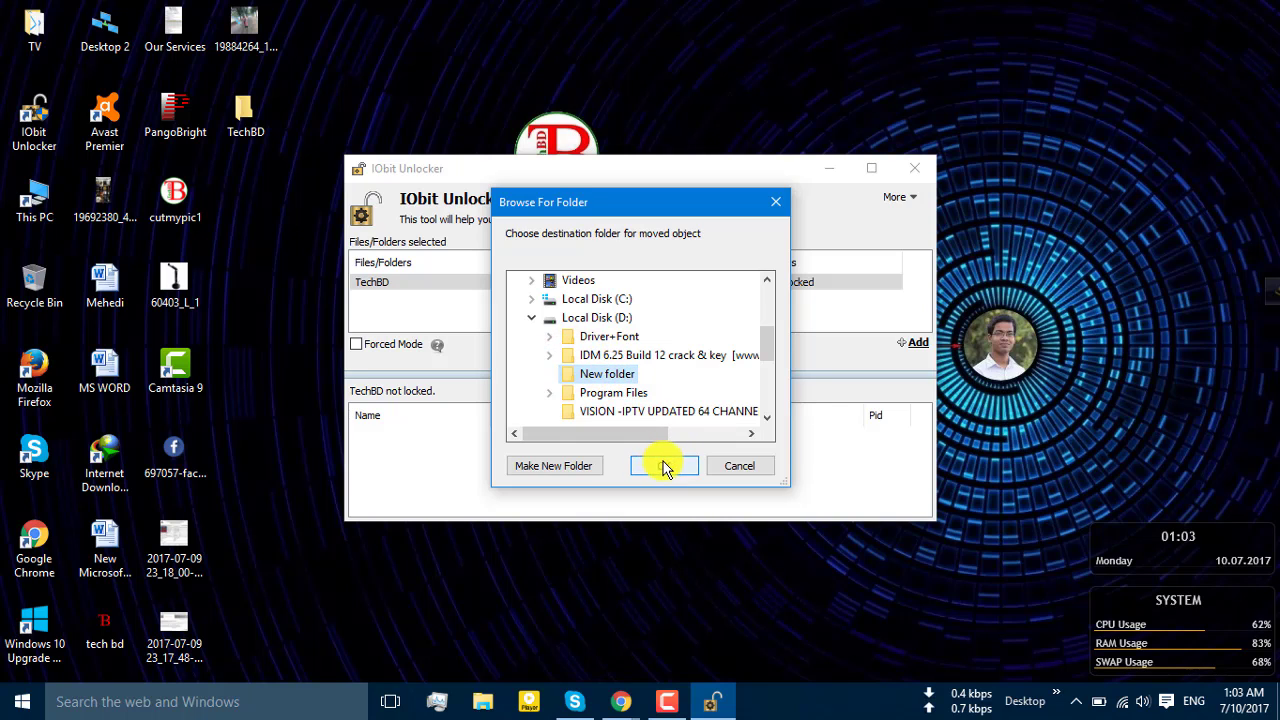
pyautogui.click(665, 464)
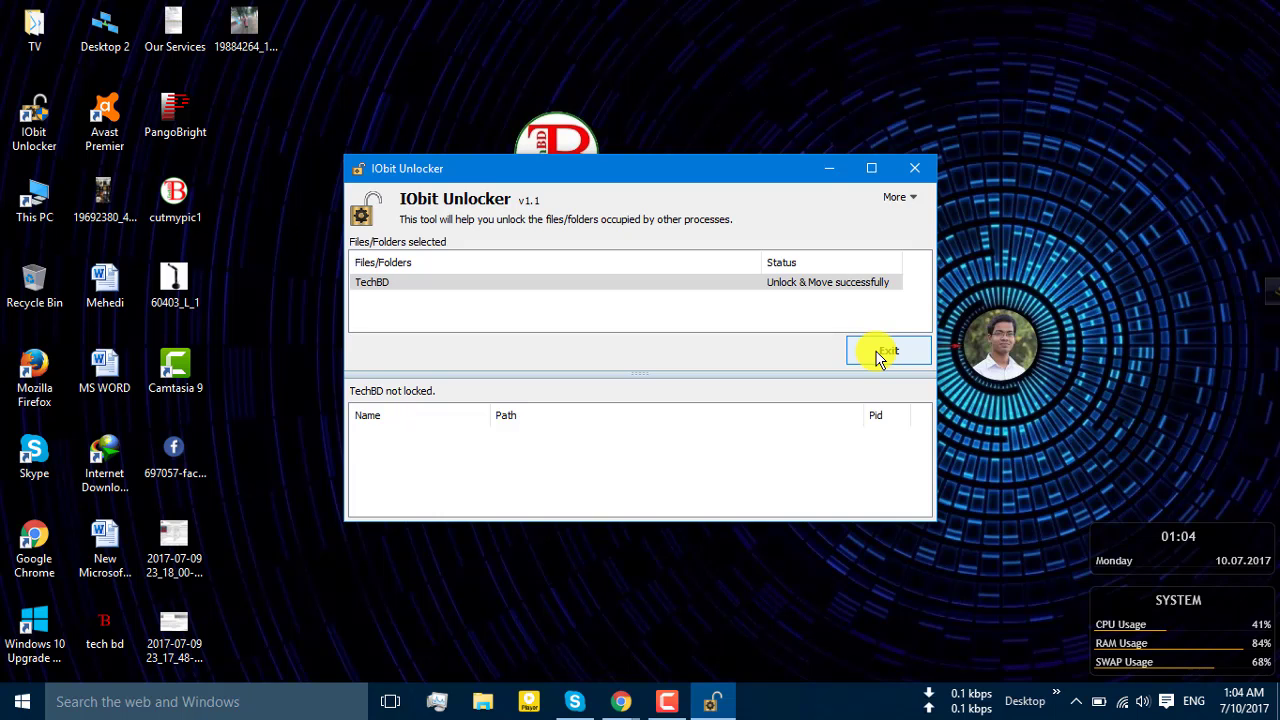
# Exit IObit Unlocker and browse to D:\New folder in File Explorer
pyautogui.click(886, 351)
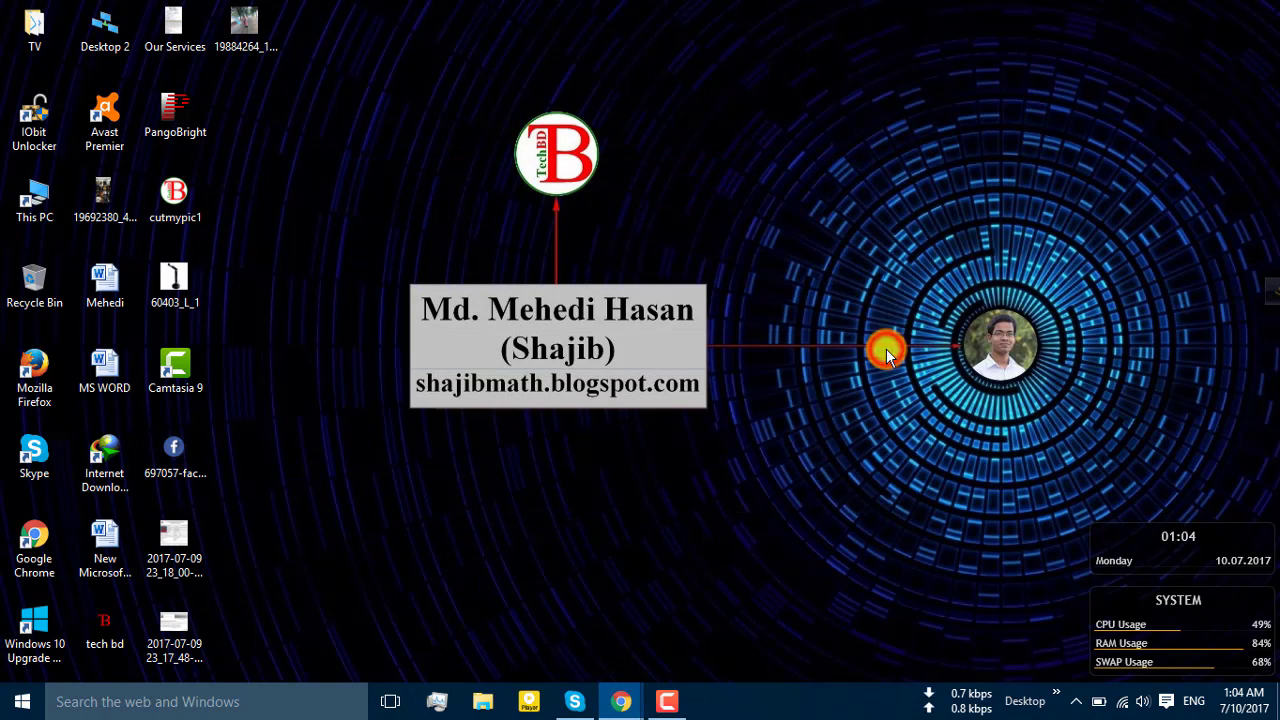
pyautogui.click(485, 703)
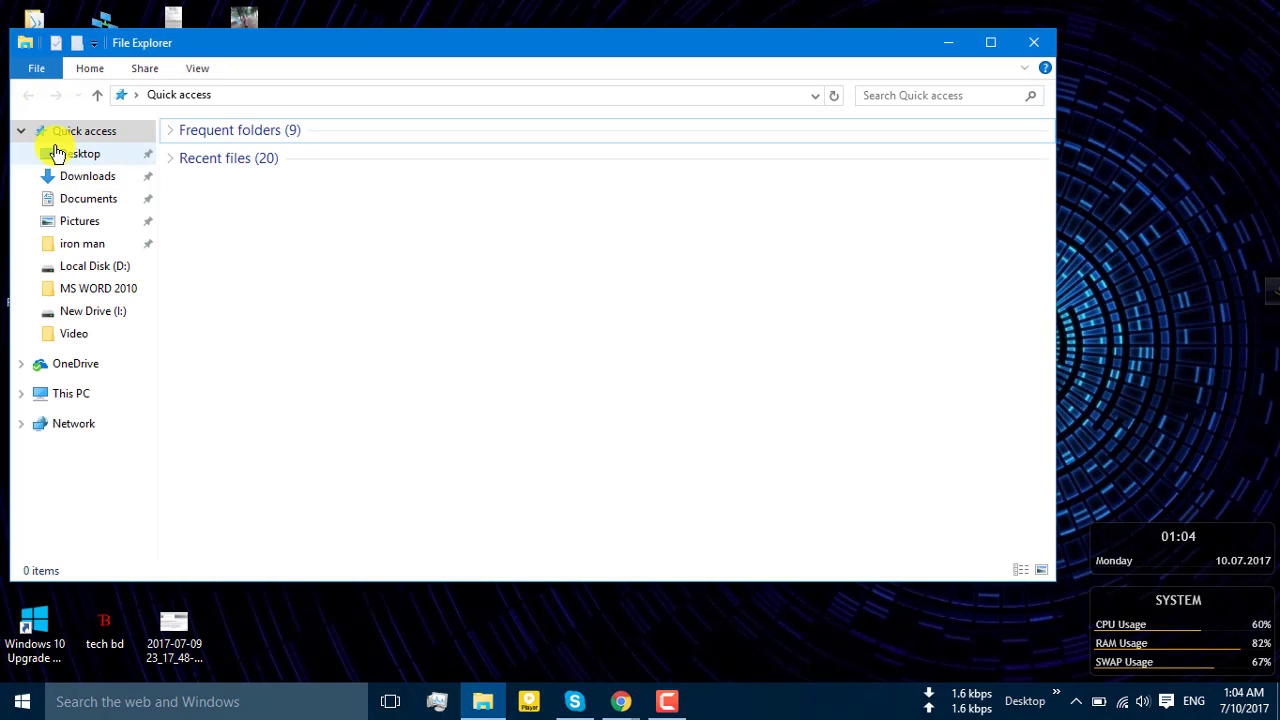
pyautogui.click(76, 396)
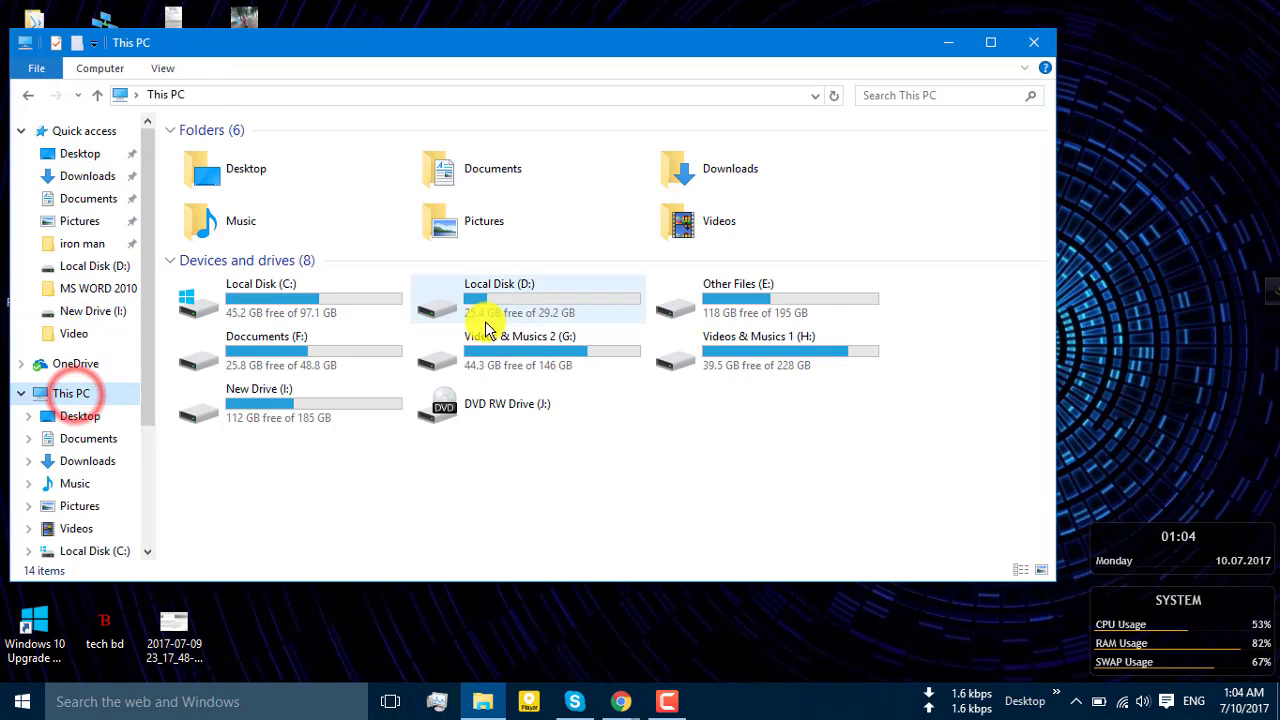
pyautogui.doubleClick(549, 306)
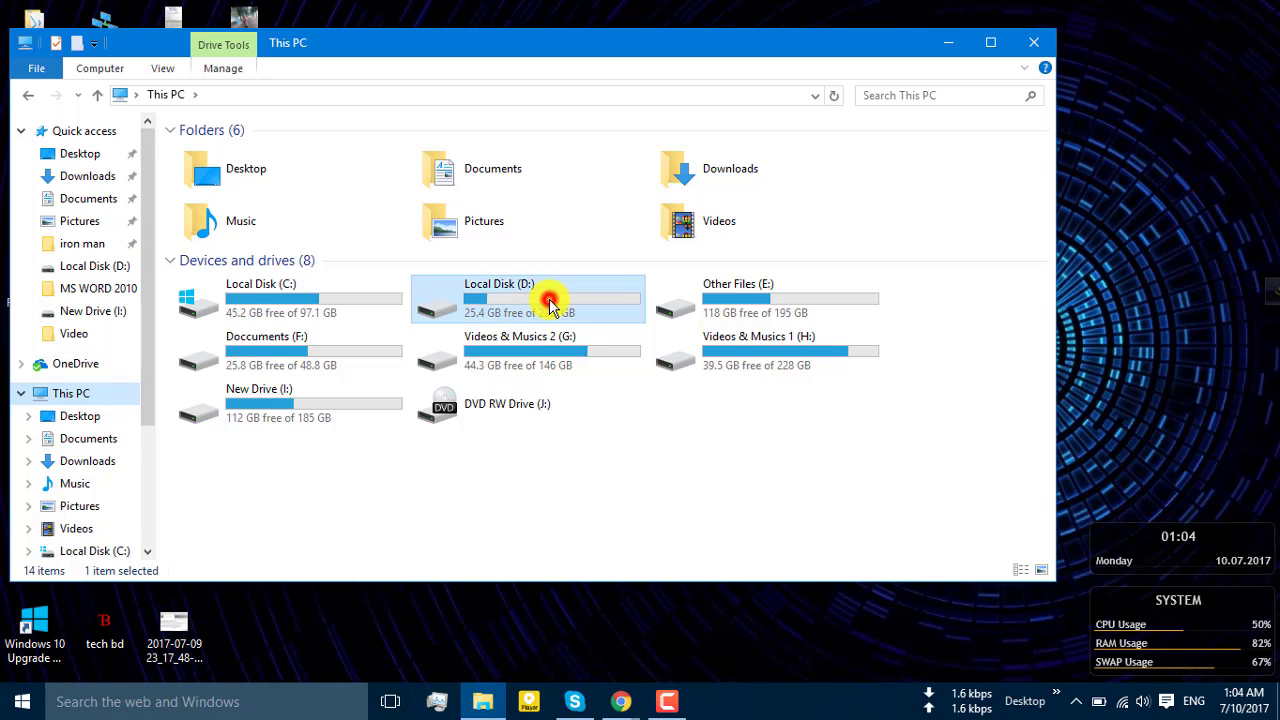
pyautogui.doubleClick(247, 192)
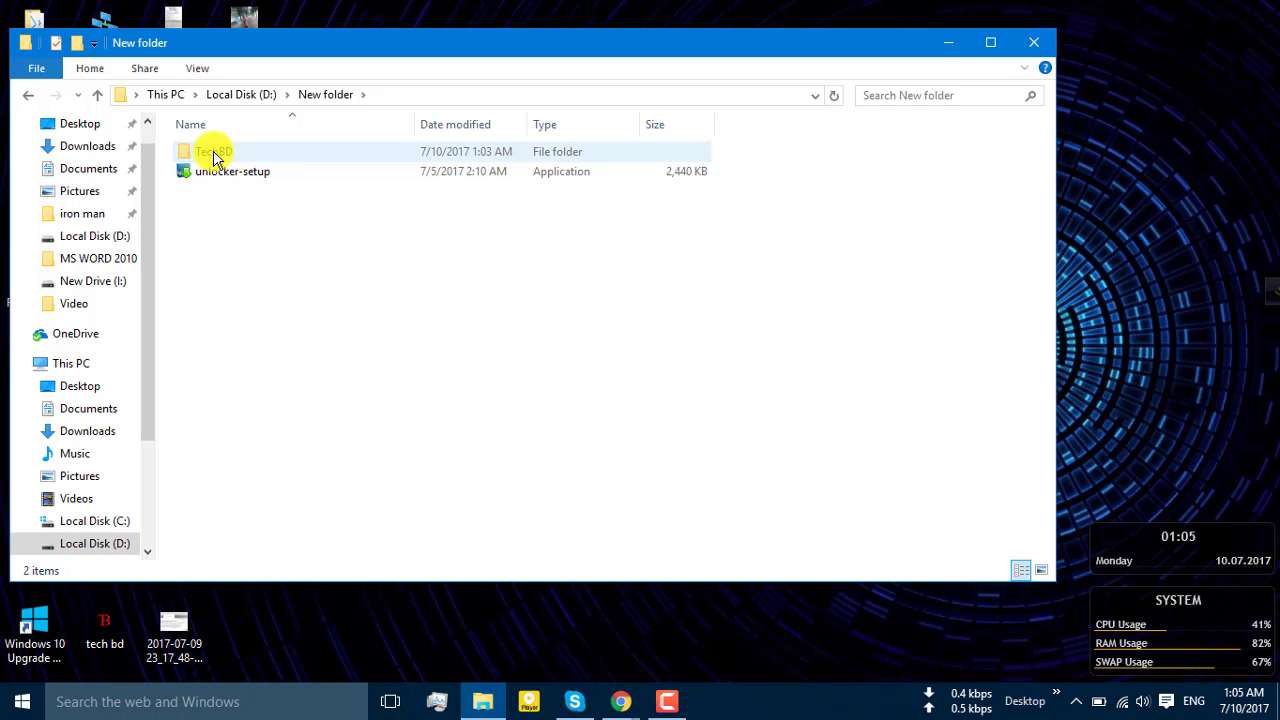
# Open TechBD to view its three videos in Details view, then go back
pyautogui.doubleClick(213, 155)
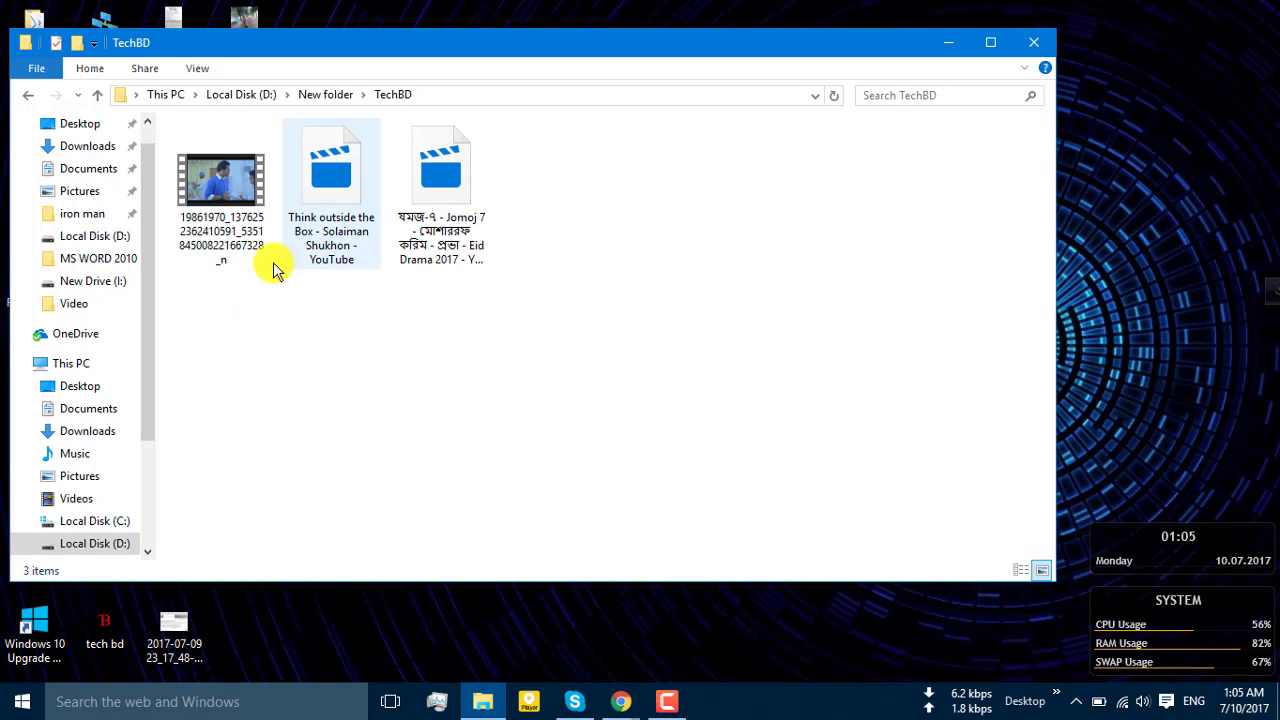
pyautogui.click(1021, 570)
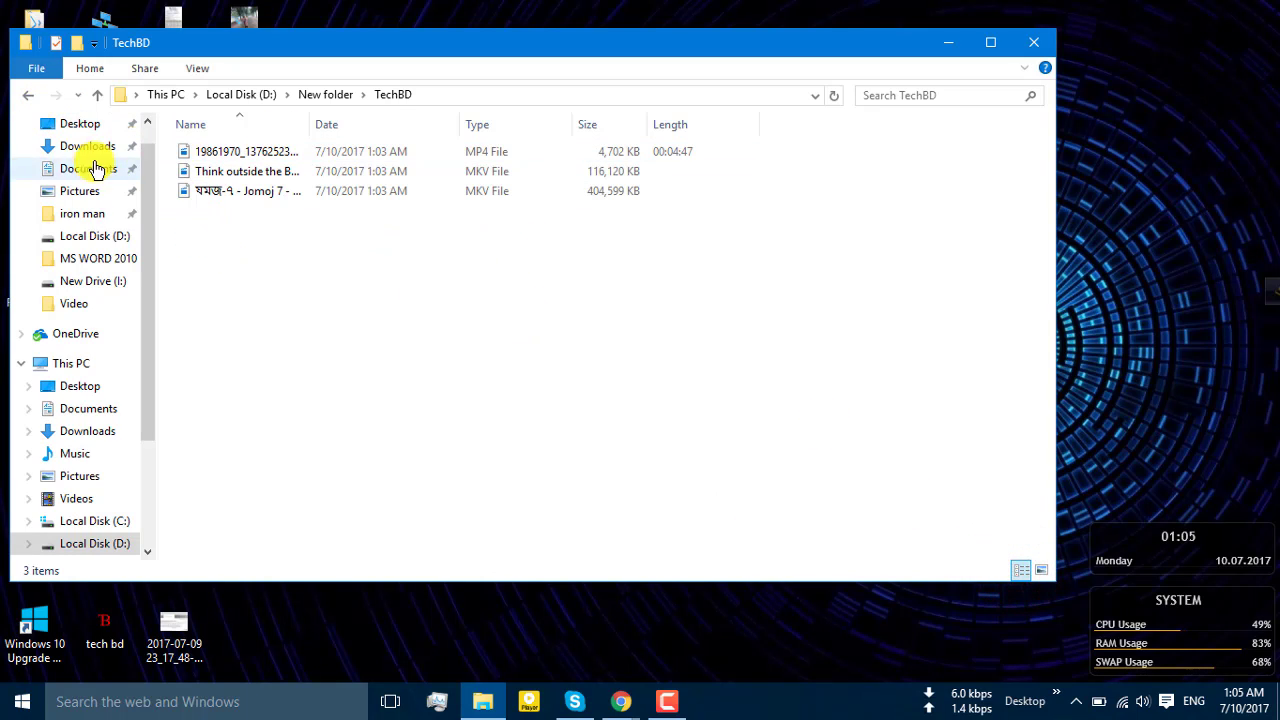
pyautogui.click(27, 95)
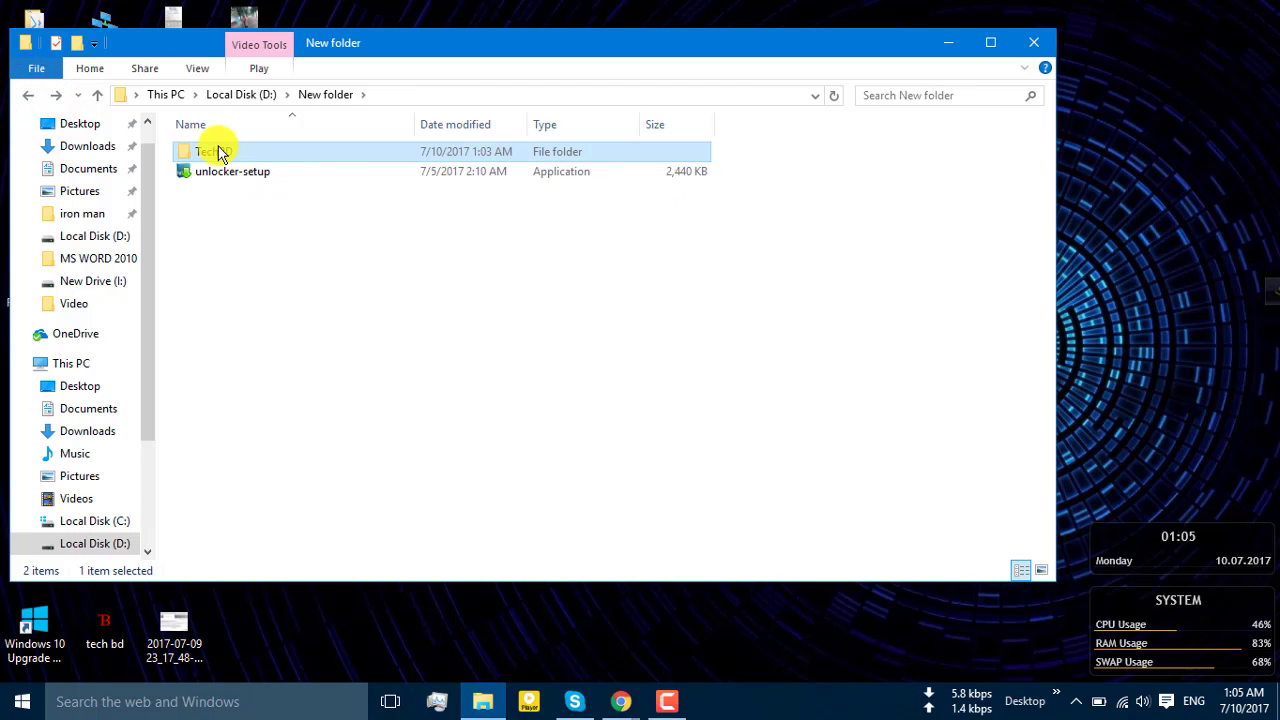
# Rename the moved TechBD folder to TechBD1 in D:\New folder
pyautogui.rightClick(220, 152)
pyautogui.click(336, 641)
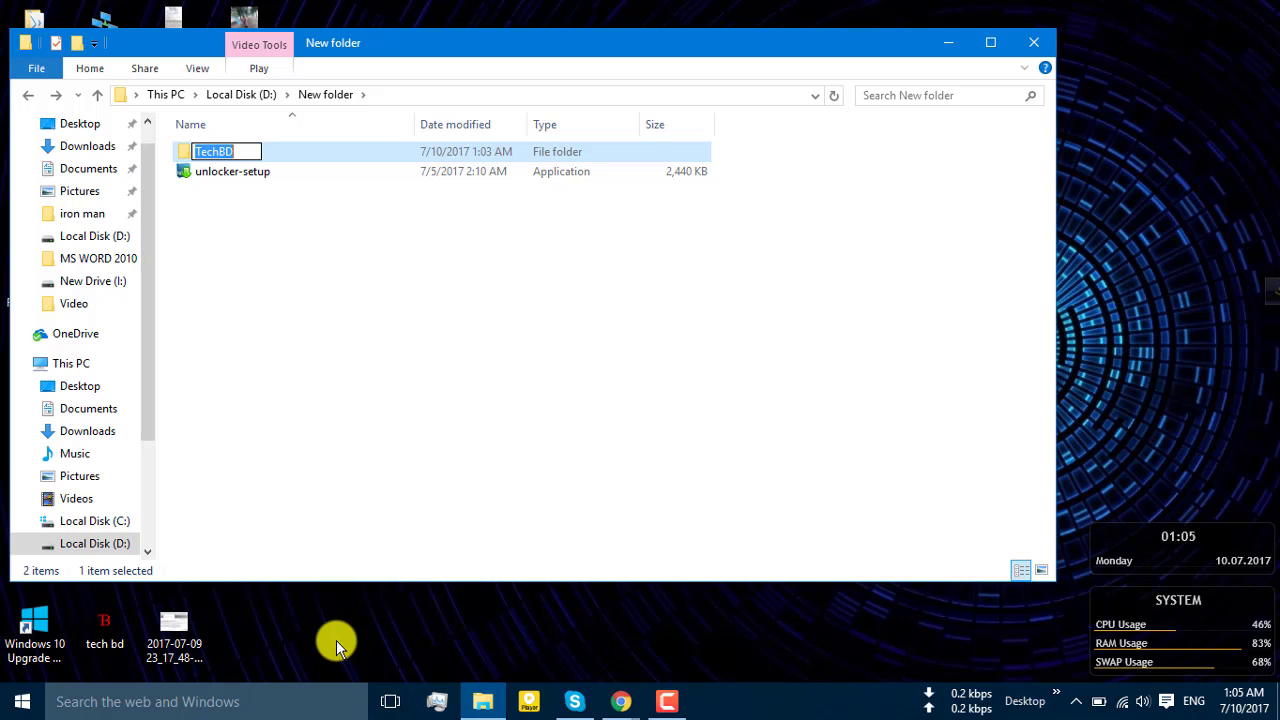
pyautogui.press('End')
pyautogui.write('1')
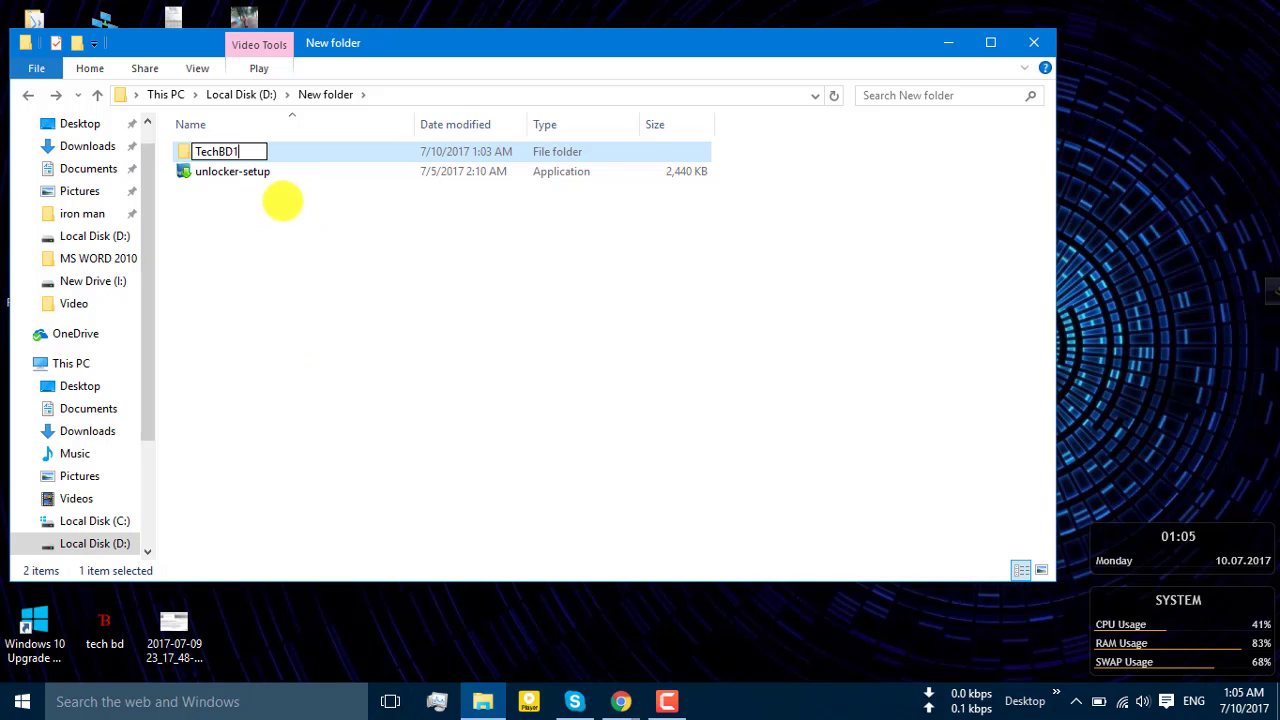
pyautogui.press('Return')
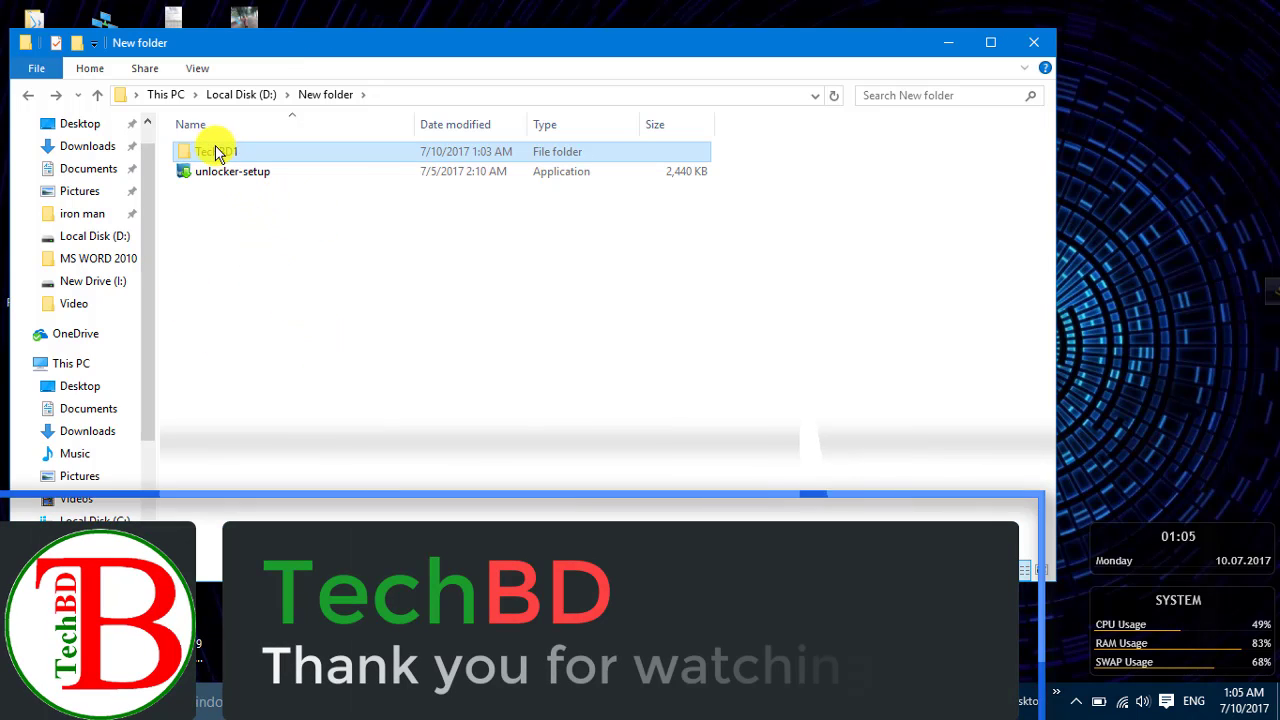
# Delete the TechBD1 folder and minimize File Explorer to show the desktop
pyautogui.rightClick(215, 152)
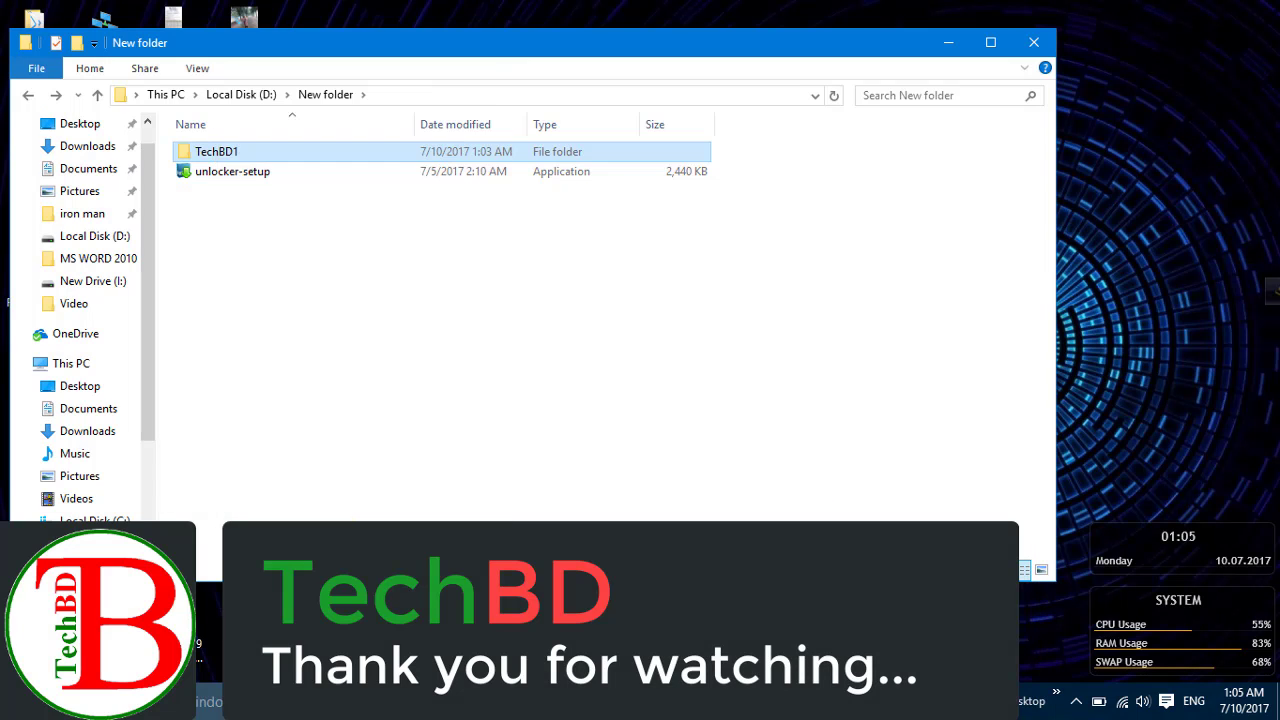
pyautogui.press('Delete')
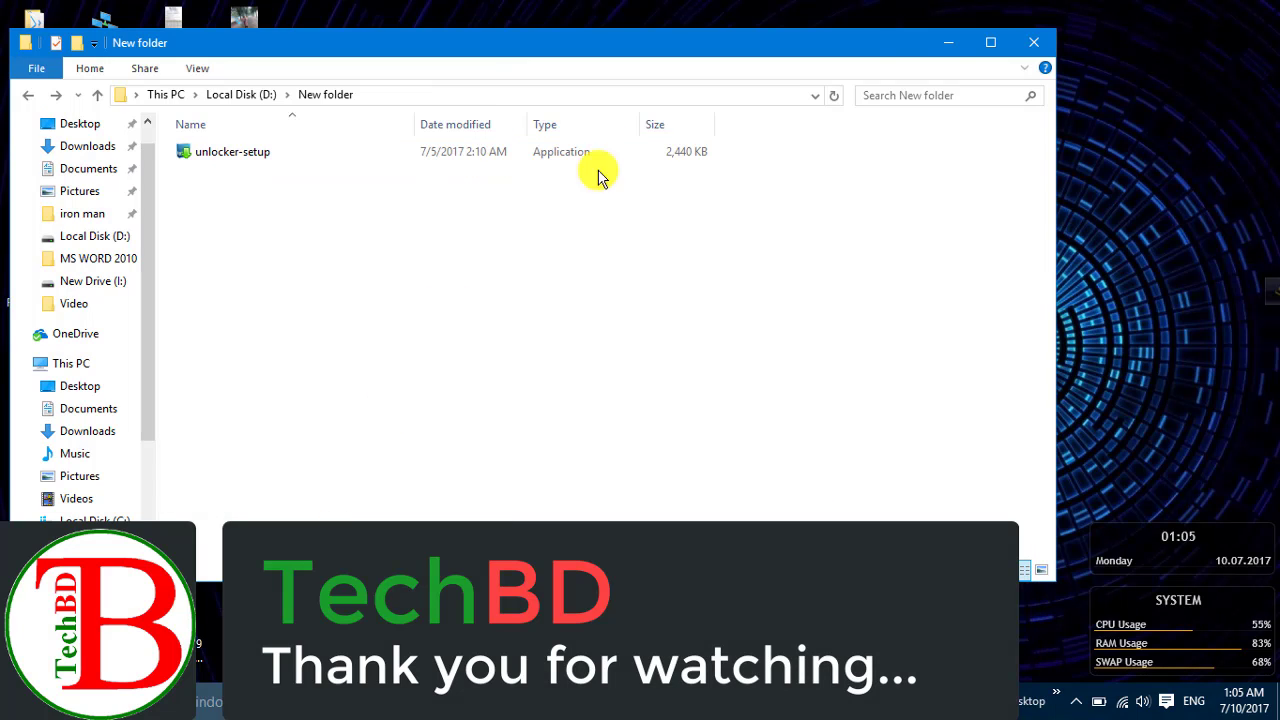
pyautogui.click(950, 41)
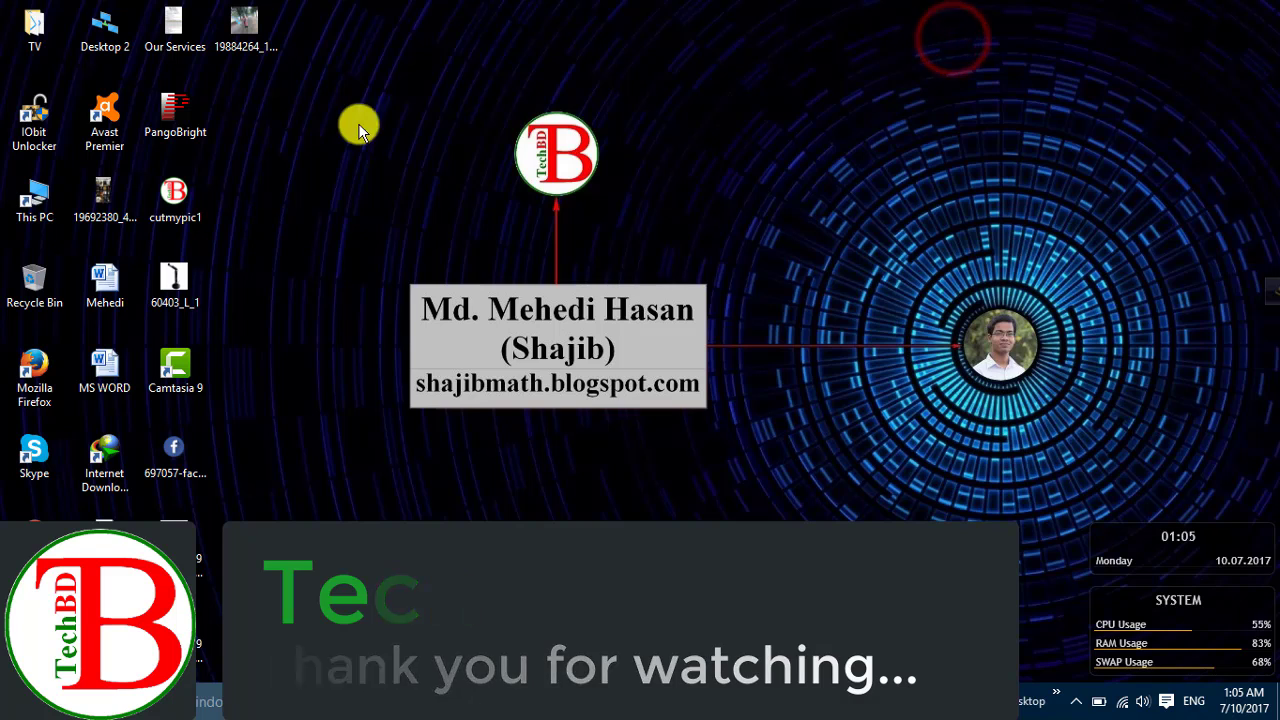